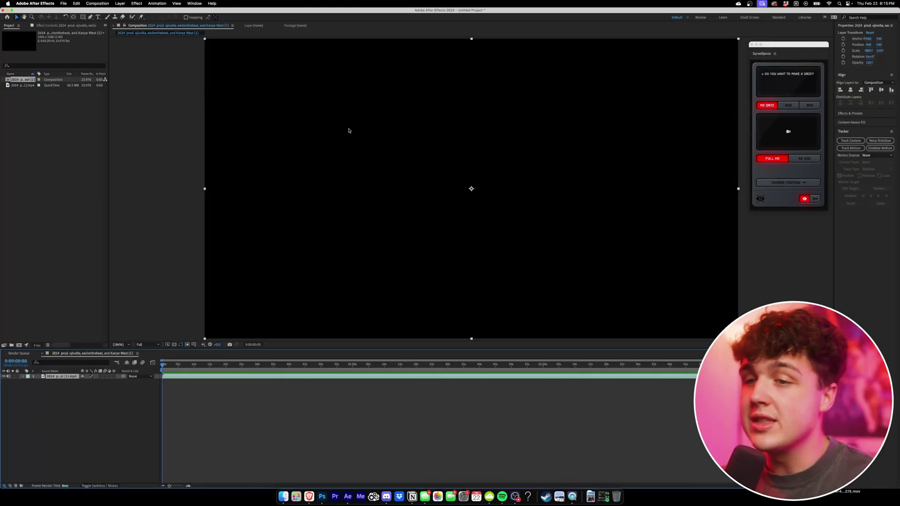
Scrub to 0:01:25:22 to show the gas-station night scene, then focus the Surveillance panel.
{"action": "left_click_drag", "start_coordinate": [294, 370], "coordinate": [434, 373]}
{"action": "left_click", "coordinate": [792, 47]}
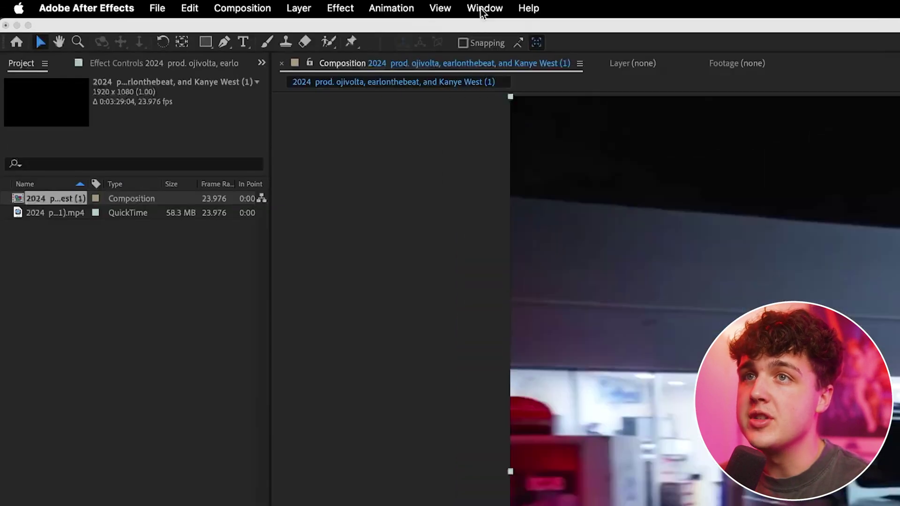
{"action": "left_click", "coordinate": [194, 3]}
{"action": "mouse_move", "coordinate": [538, 97]}
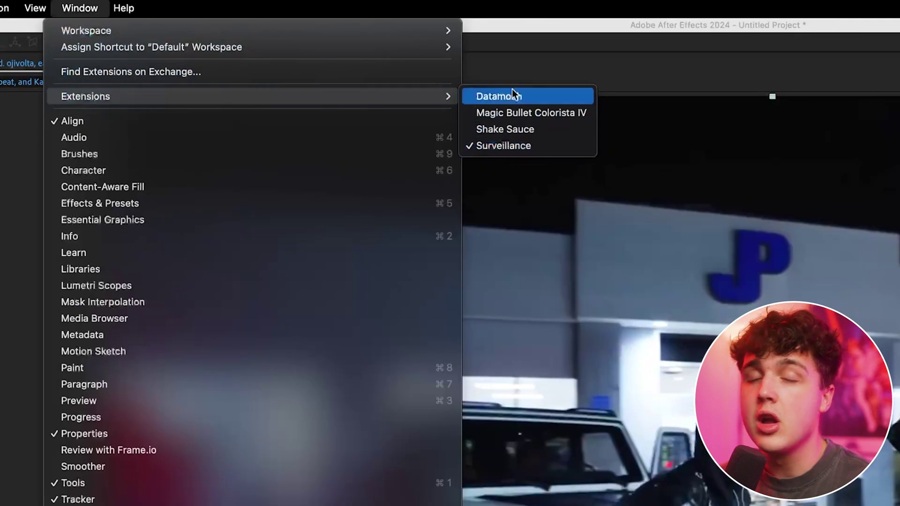
{"action": "left_click", "coordinate": [514, 75]}
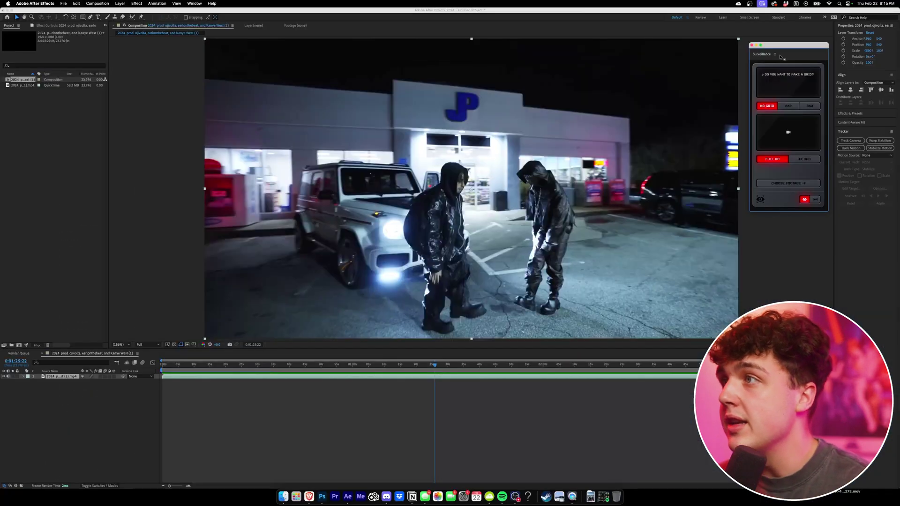
Set the Surveillance layout to no grid at Full HD and pick the music video composition as footage.
{"action": "left_click_drag", "start_coordinate": [783, 51], "coordinate": [687, 63]}
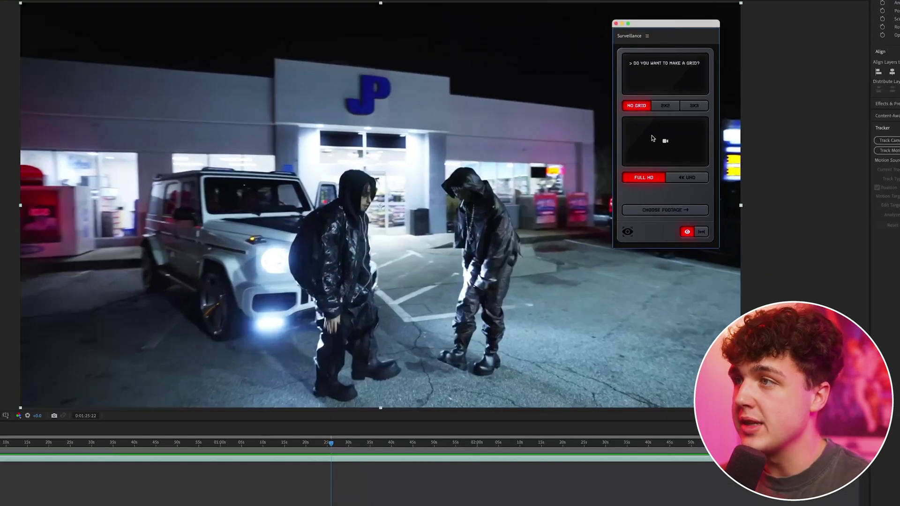
{"action": "left_click", "coordinate": [673, 107]}
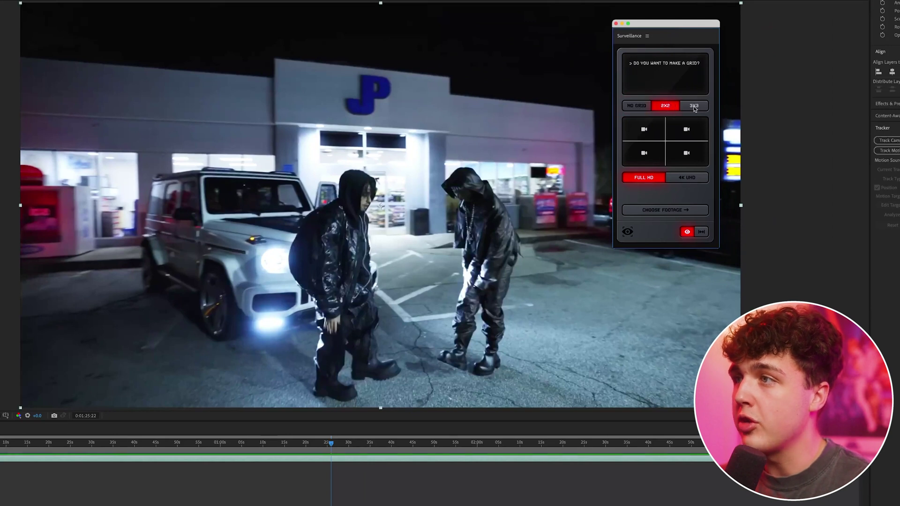
{"action": "left_click", "coordinate": [694, 107]}
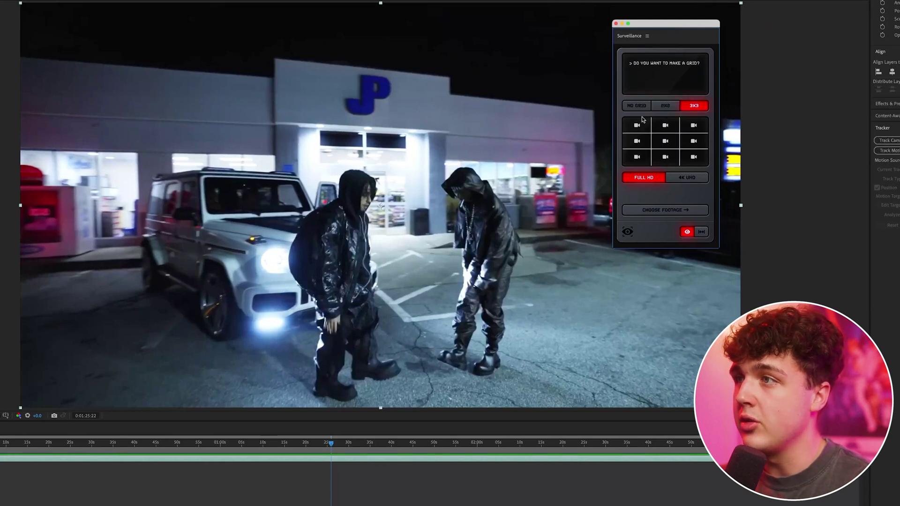
{"action": "left_click", "coordinate": [637, 110]}
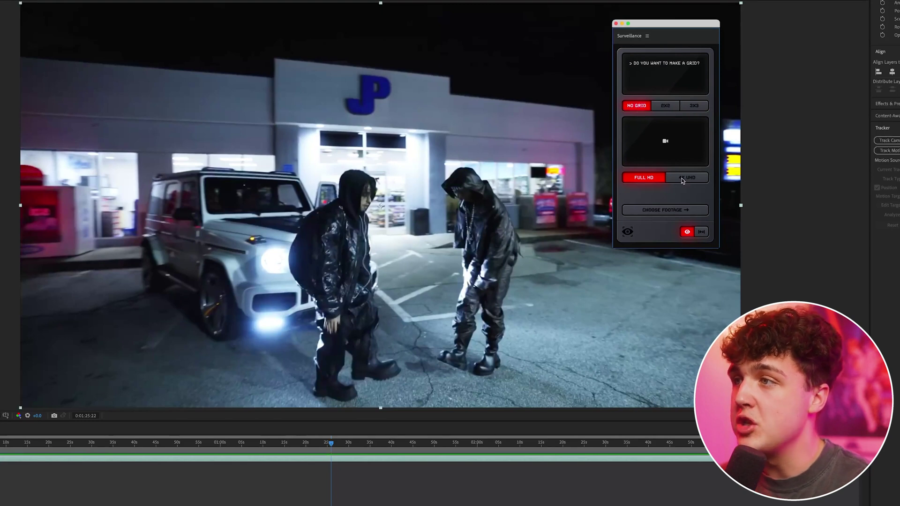
{"action": "left_click", "coordinate": [682, 181]}
{"action": "left_click", "coordinate": [647, 178]}
{"action": "left_click", "coordinate": [686, 209]}
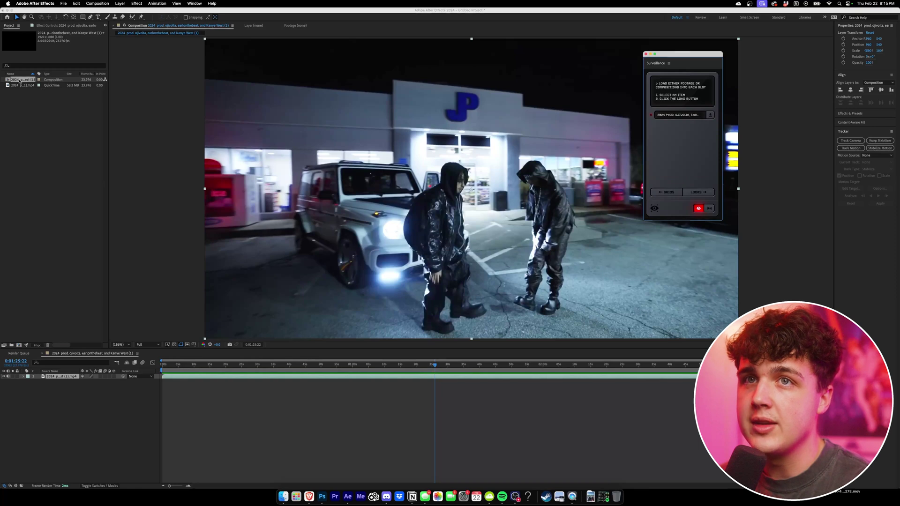
{"action": "left_click", "coordinate": [20, 81]}
Apply the Intense Digital Synth base look and shift its hue into bright false colours.
{"action": "left_click", "coordinate": [698, 192]}
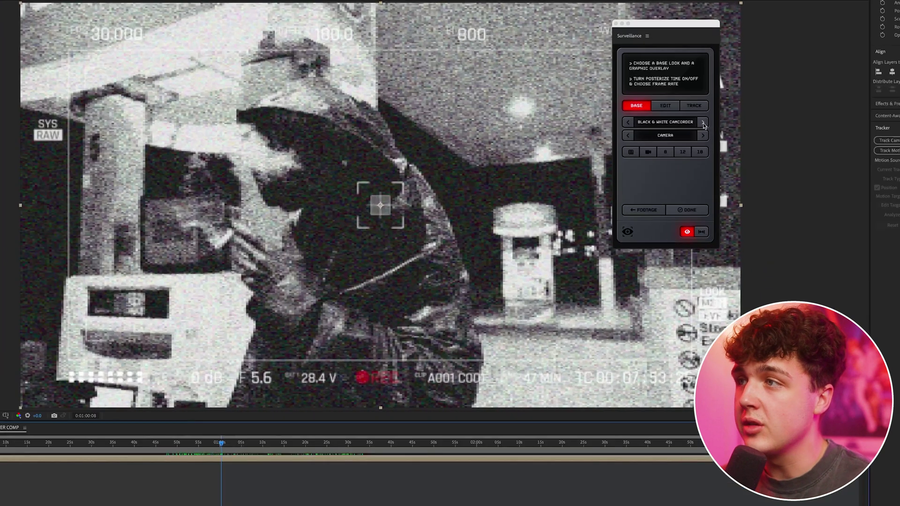
{"action": "left_click", "coordinate": [710, 127]}
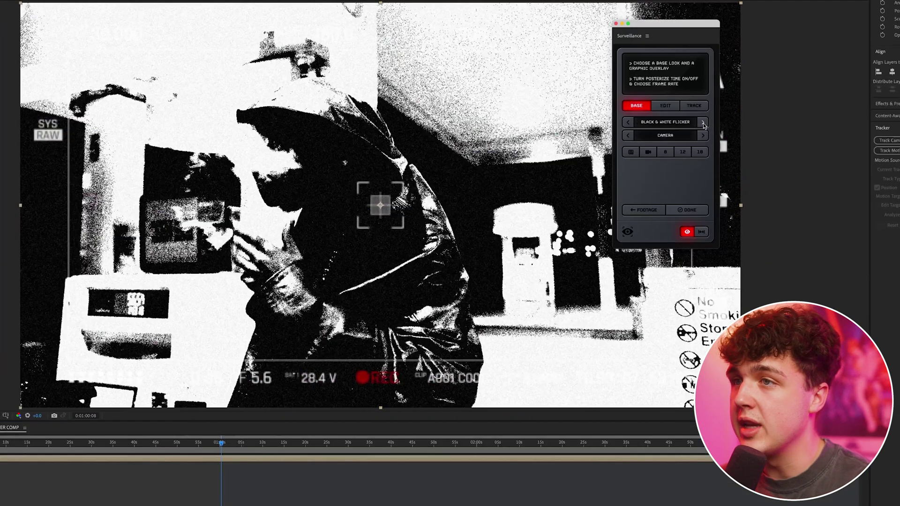
{"action": "left_click", "coordinate": [703, 123]}
{"action": "left_click", "coordinate": [703, 123]}
{"action": "left_click", "coordinate": [703, 123]}
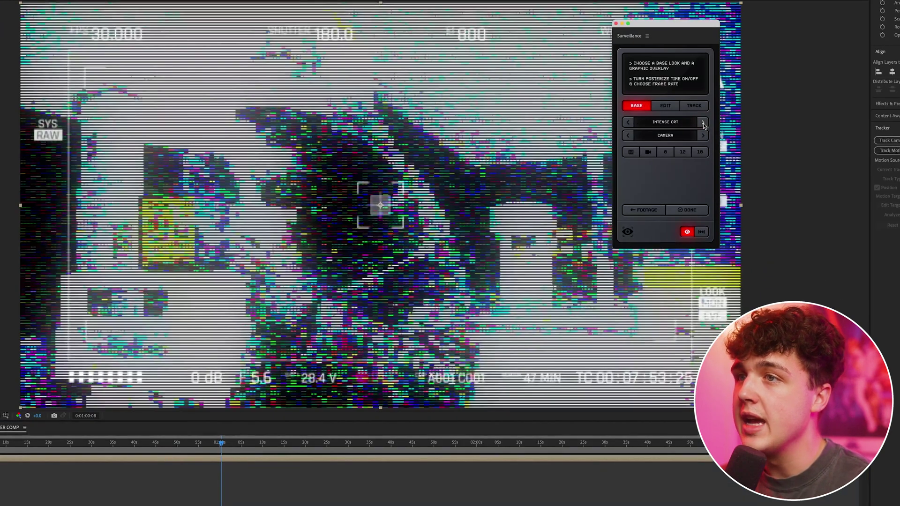
{"action": "left_click", "coordinate": [703, 123]}
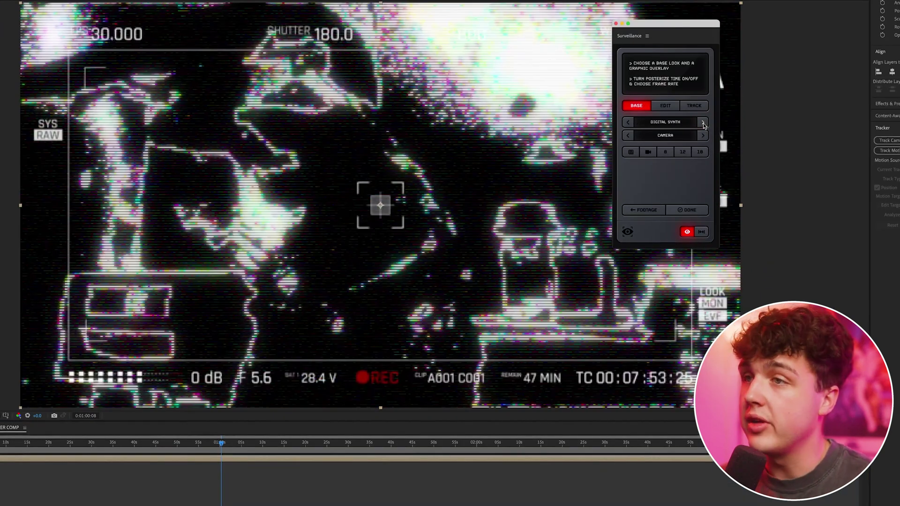
{"action": "left_click", "coordinate": [703, 123]}
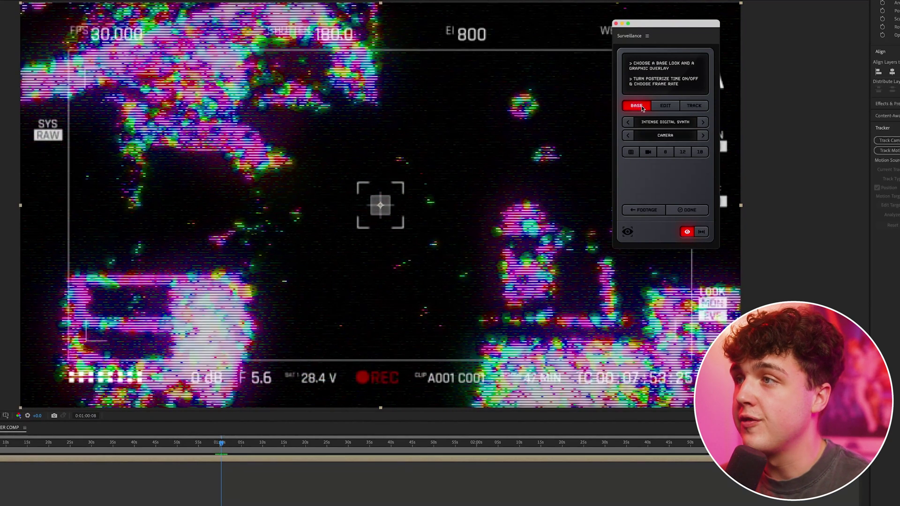
{"action": "left_click", "coordinate": [666, 106]}
{"action": "mouse_move", "coordinate": [676, 121]}
{"action": "left_mouse_down"}
{"action": "mouse_move", "coordinate": [685, 122]}
{"action": "mouse_move", "coordinate": [652, 122]}
{"action": "mouse_move", "coordinate": [693, 124]}
{"action": "mouse_move", "coordinate": [679, 125]}
{"action": "left_mouse_up"}
Turn on glitch artifacts and the night-vision tint, and remove the camera HUD overlay.
{"action": "left_click", "coordinate": [665, 149]}
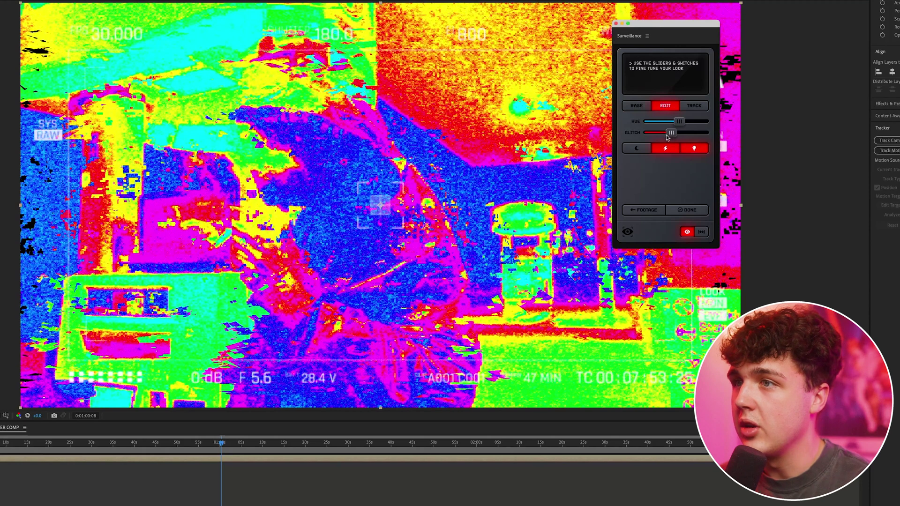
{"action": "left_click", "coordinate": [638, 148]}
{"action": "left_click", "coordinate": [638, 148]}
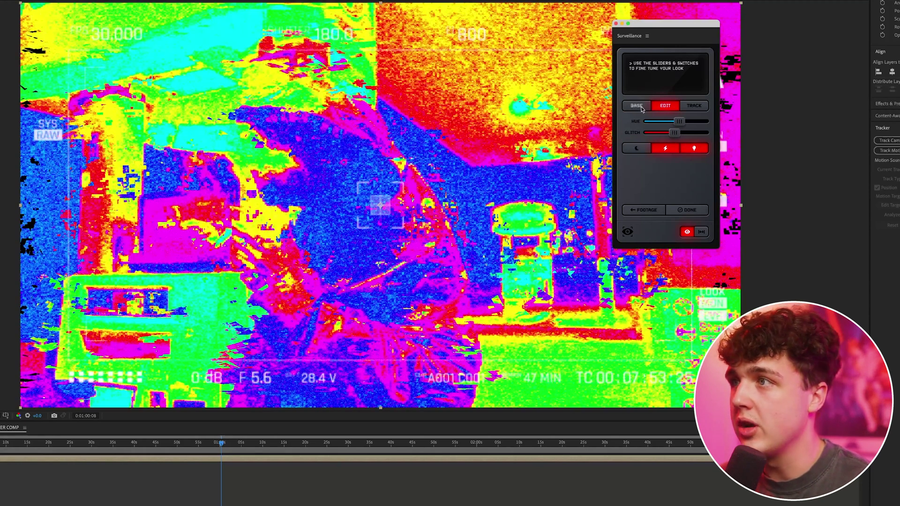
{"action": "left_click", "coordinate": [633, 107]}
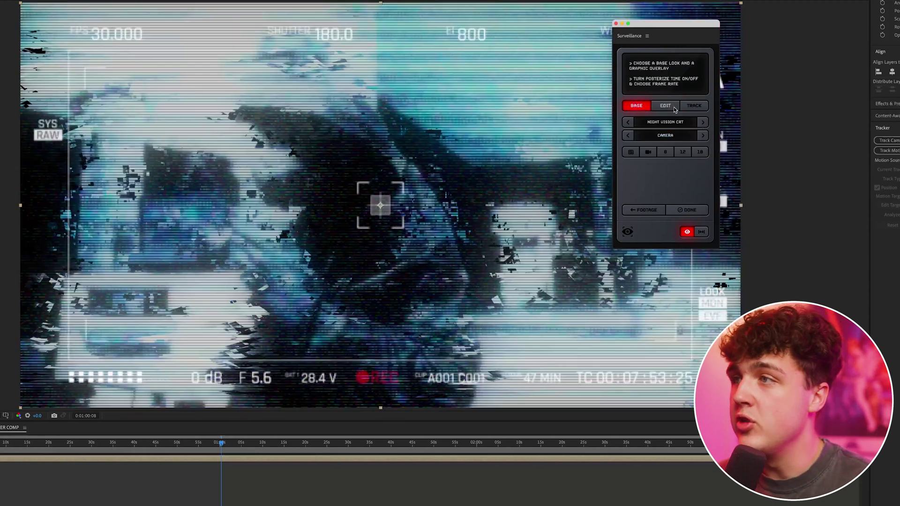
{"action": "left_click", "coordinate": [628, 135]}
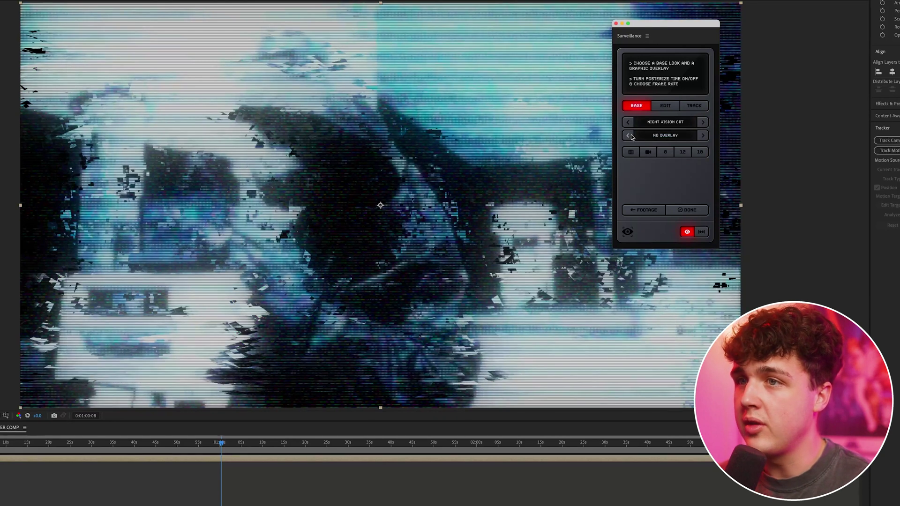
Step the graphic overlay past DIGITAL TIMER to the [REC] overlay.
{"action": "left_click_drag", "start_coordinate": [680, 27], "coordinate": [728, 21]}
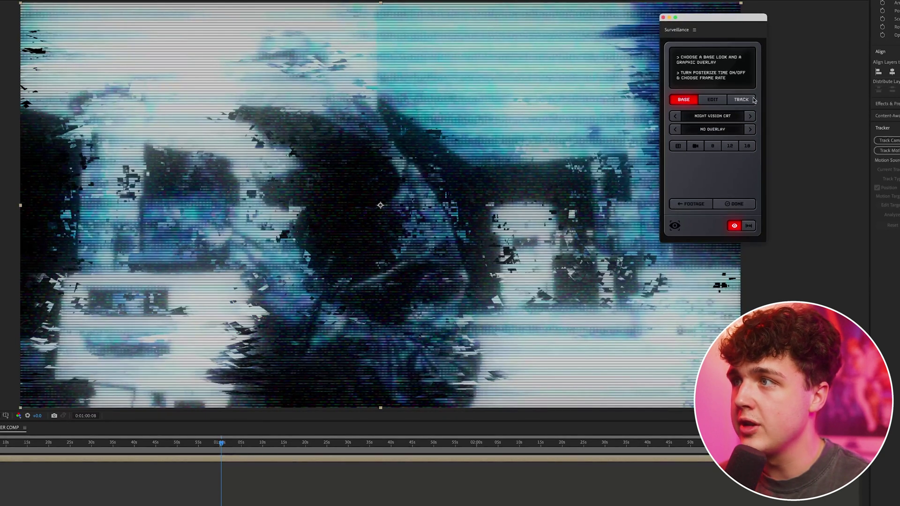
{"action": "left_click", "coordinate": [750, 129]}
{"action": "left_click", "coordinate": [750, 129]}
{"action": "left_click", "coordinate": [750, 130]}
{"action": "left_click", "coordinate": [750, 130]}
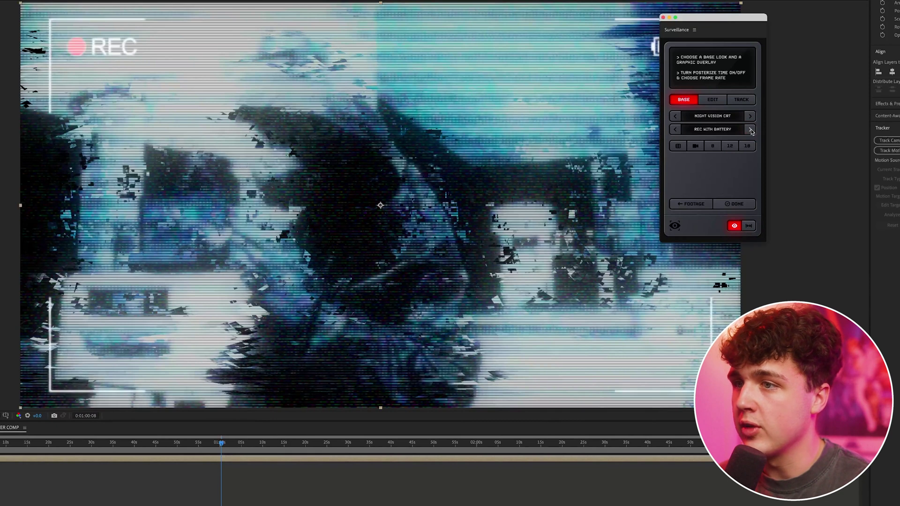
{"action": "left_click", "coordinate": [750, 129]}
{"action": "left_click", "coordinate": [750, 129]}
{"action": "left_click_drag", "start_coordinate": [719, 22], "coordinate": [658, 13]}
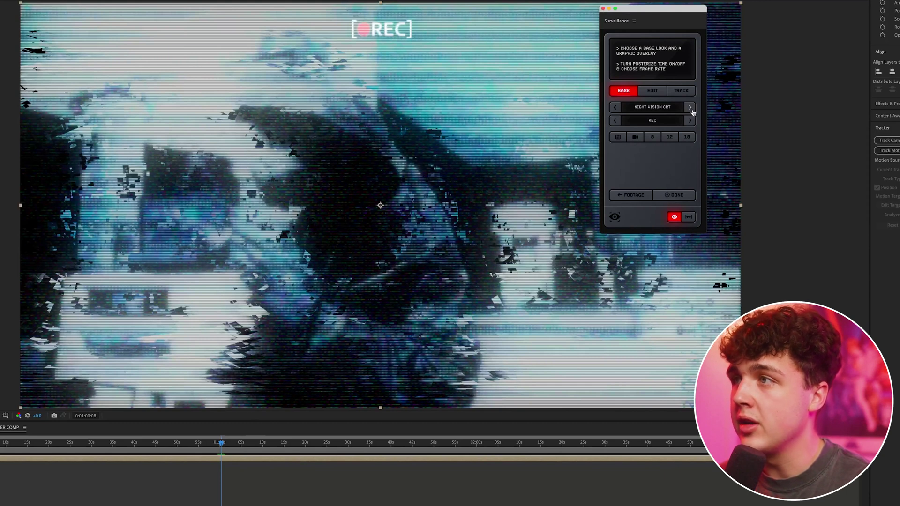
{"action": "left_click", "coordinate": [681, 92]}
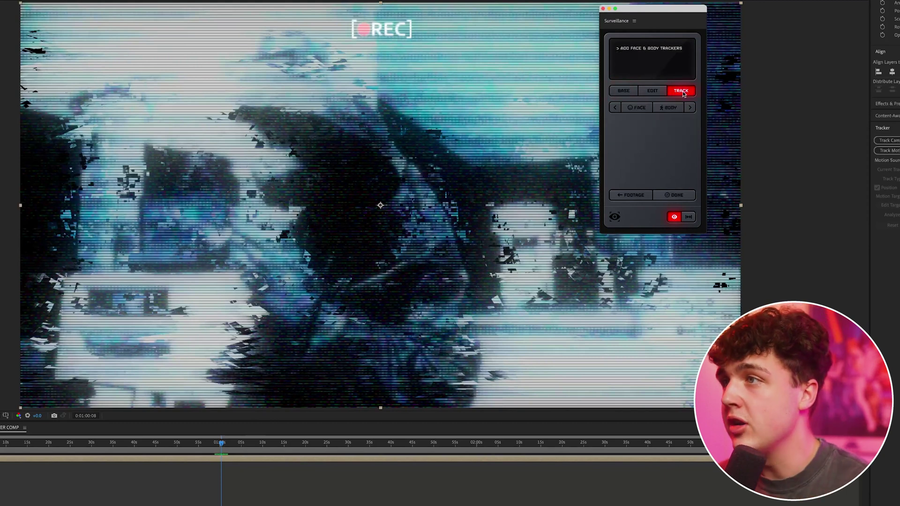
Add a face tracker and move its box onto the hooded figure's face.
{"action": "left_click", "coordinate": [637, 108]}
{"action": "left_click", "coordinate": [377, 197]}
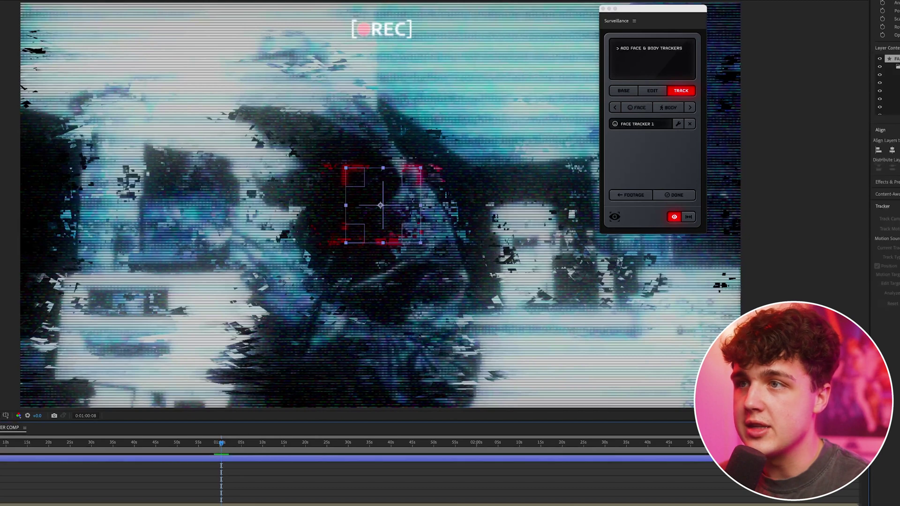
{"action": "left_click_drag", "start_coordinate": [377, 197], "coordinate": [334, 174]}
Set FACE TRACKER 1's style to FULL and change its colour from red to green.
{"action": "left_click", "coordinate": [678, 124]}
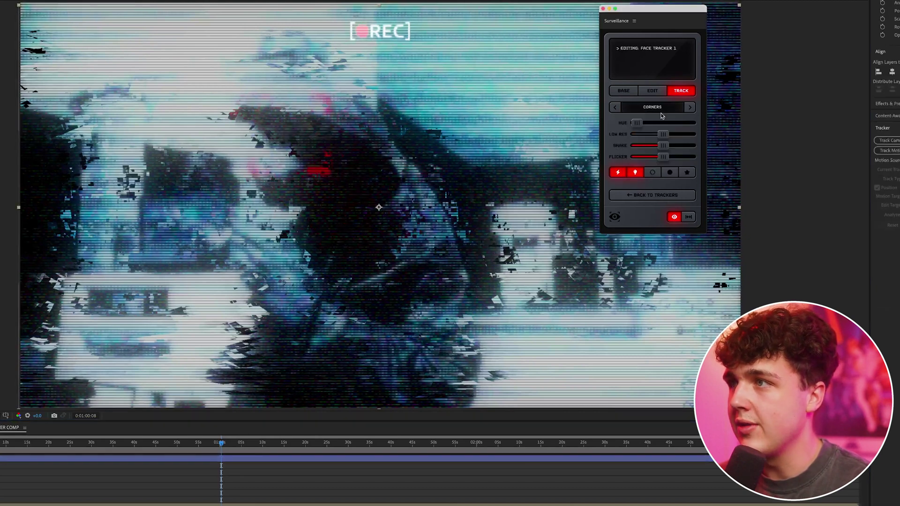
{"action": "left_click", "coordinate": [690, 108]}
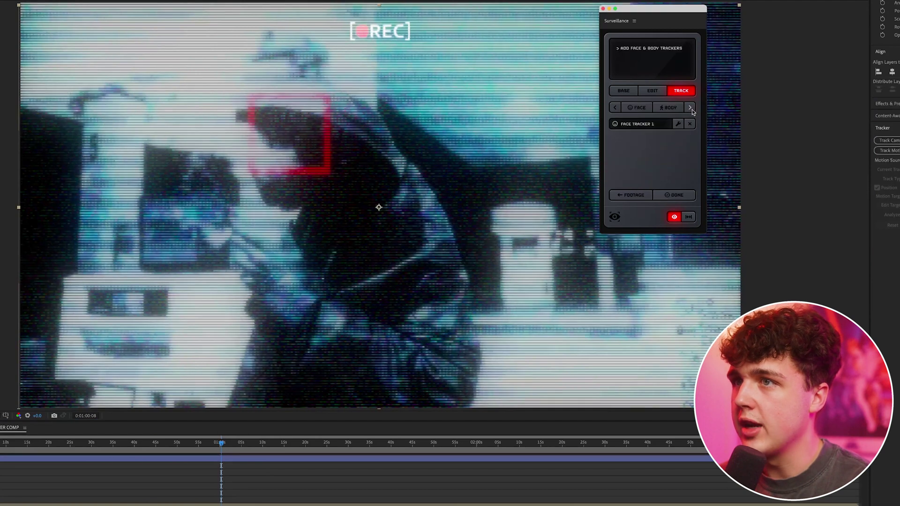
{"action": "left_click", "coordinate": [690, 107]}
{"action": "left_click", "coordinate": [690, 108]}
{"action": "left_click_drag", "start_coordinate": [637, 123], "coordinate": [656, 123]}
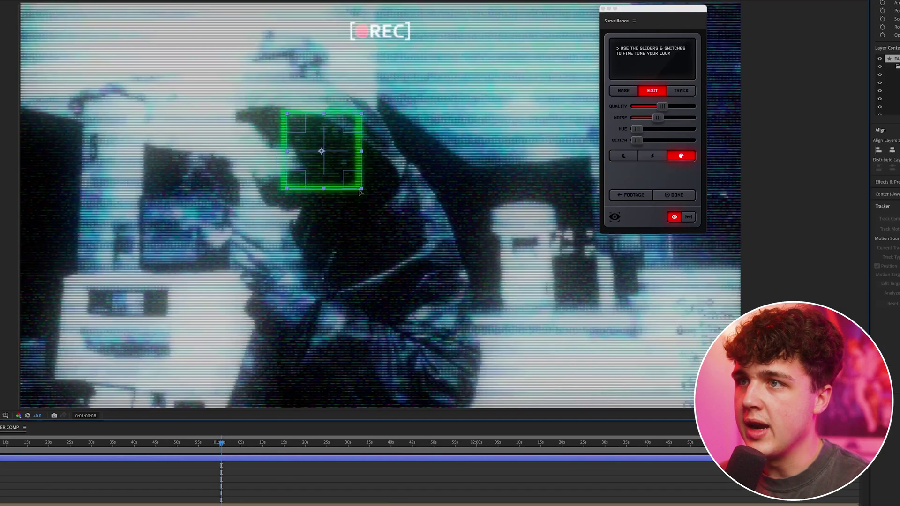
Finalise the surveillance look as a named composition and scrub back through the music video.
{"action": "left_click", "coordinate": [679, 194]}
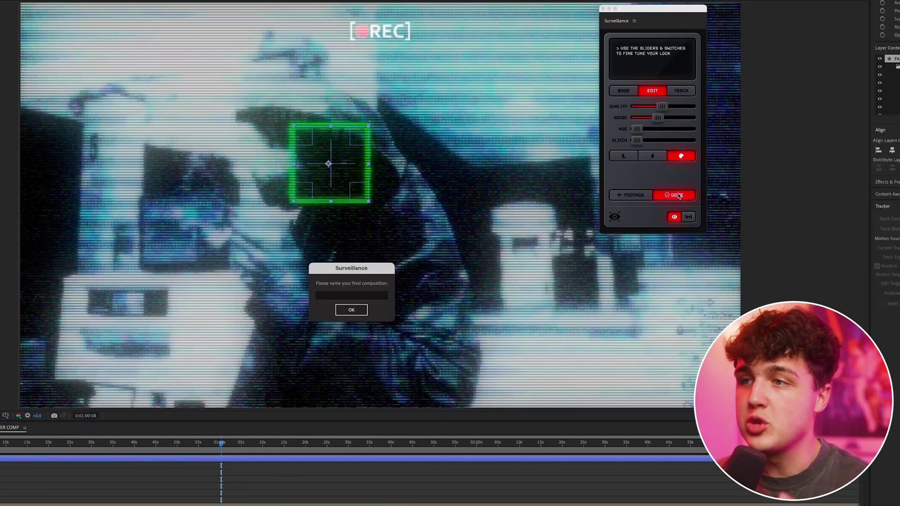
{"action": "left_click", "coordinate": [351, 310]}
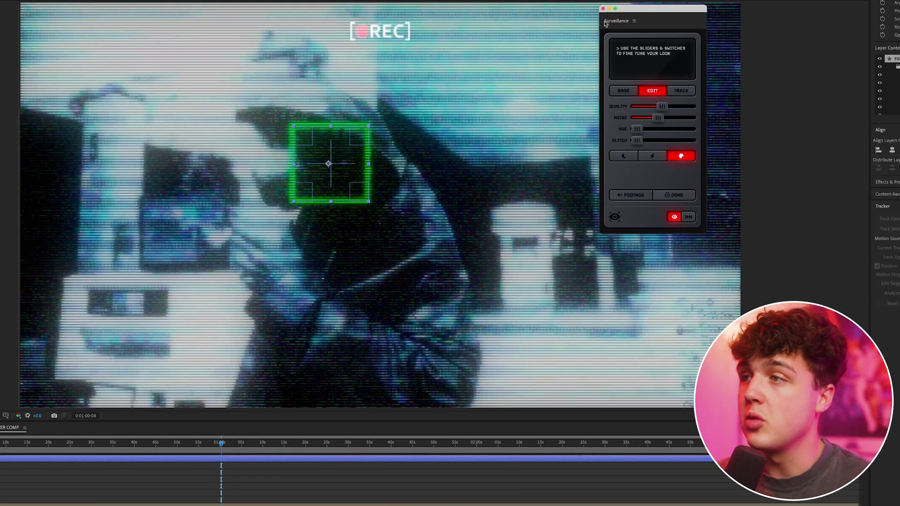
{"action": "left_click", "coordinate": [630, 90]}
{"action": "left_click", "coordinate": [674, 195]}
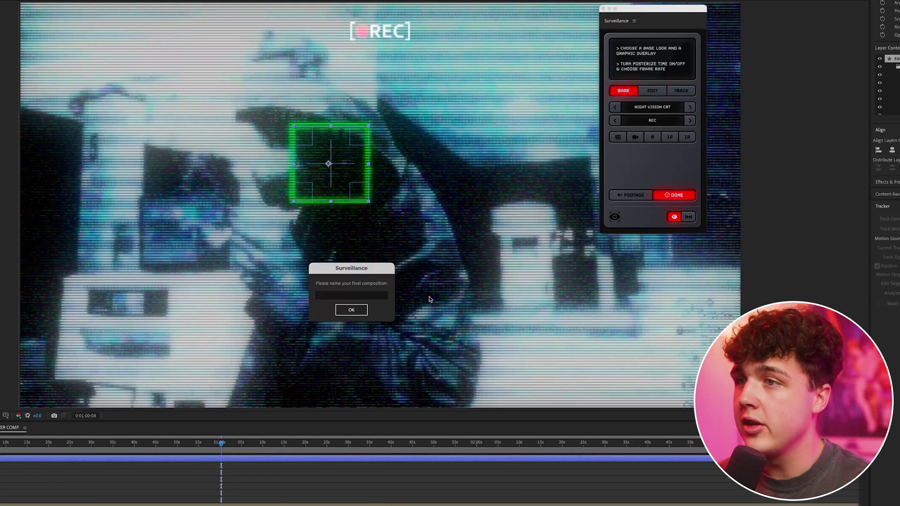
{"action": "left_click", "coordinate": [360, 307]}
{"action": "left_click_drag", "start_coordinate": [661, 13], "coordinate": [687, 19]}
{"action": "left_click_drag", "start_coordinate": [366, 442], "coordinate": [557, 466]}
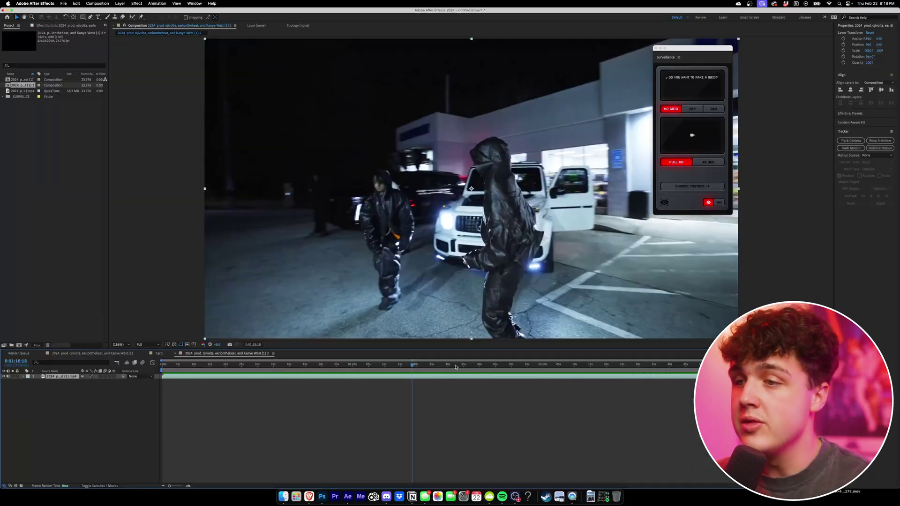
Split the music video layer at about 0:01:35 and 0:01:39:03 to isolate the short clip.
{"action": "mouse_move", "coordinate": [455, 366]}
{"action": "left_mouse_down"}
{"action": "mouse_move", "coordinate": [492, 373]}
{"action": "mouse_move", "coordinate": [465, 374]}
{"action": "left_mouse_up"}
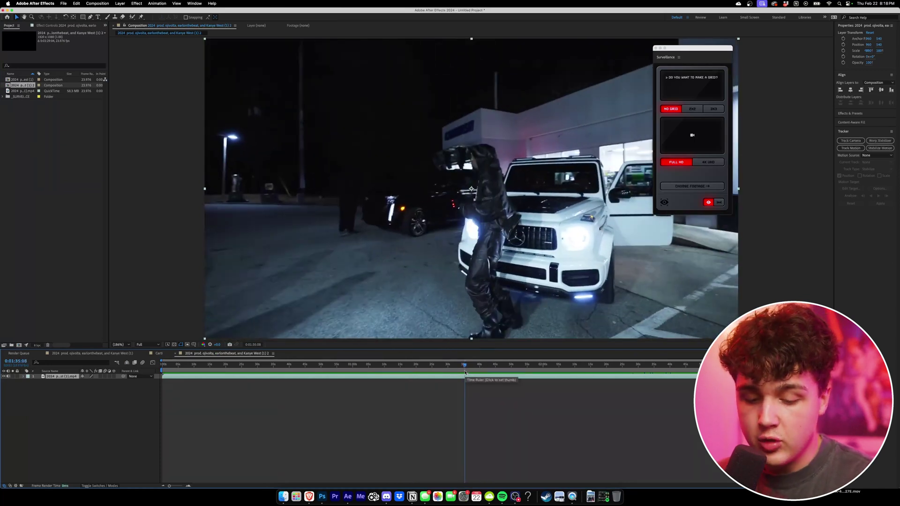
{"action": "key", "text": "ctrl+shift+d"}
{"action": "left_click_drag", "start_coordinate": [465, 373], "coordinate": [477, 377]}
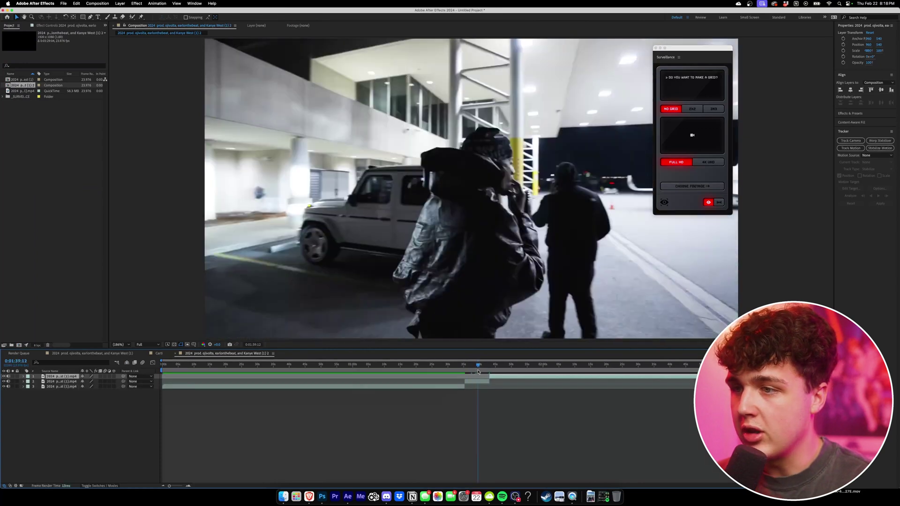
{"action": "key", "text": "ctrl+shift+d"}
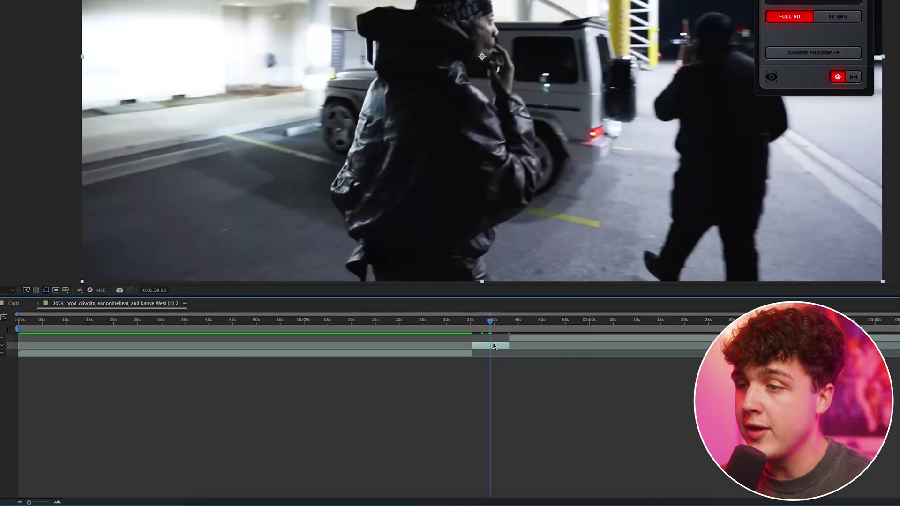
{"action": "right_click", "coordinate": [479, 381]}
Pre-compose the middle clip into 'mp4 Comp 1', moving all attributes into it.
{"action": "left_click", "coordinate": [521, 443]}
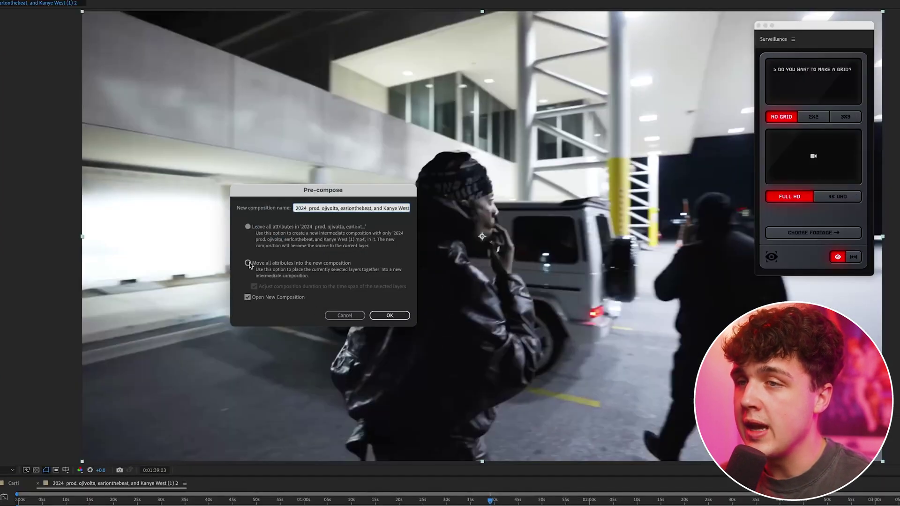
{"action": "left_click", "coordinate": [248, 263]}
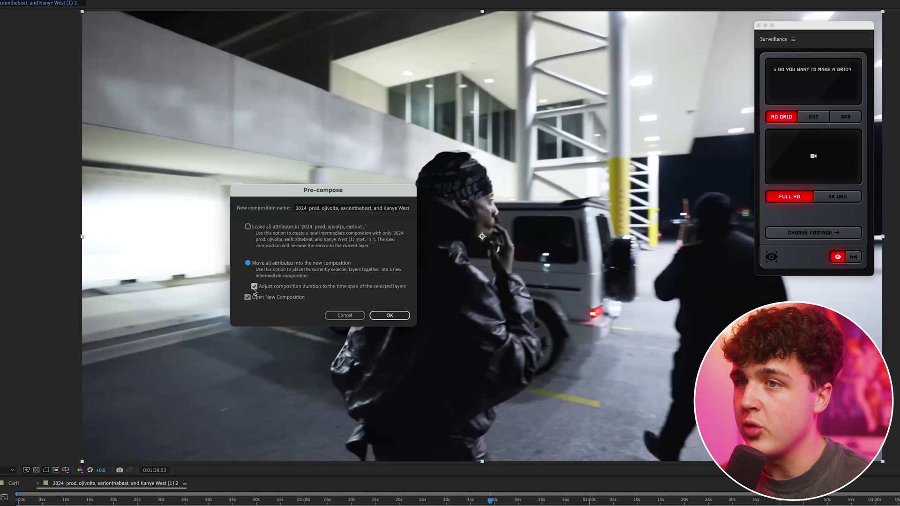
{"action": "left_click", "coordinate": [390, 316]}
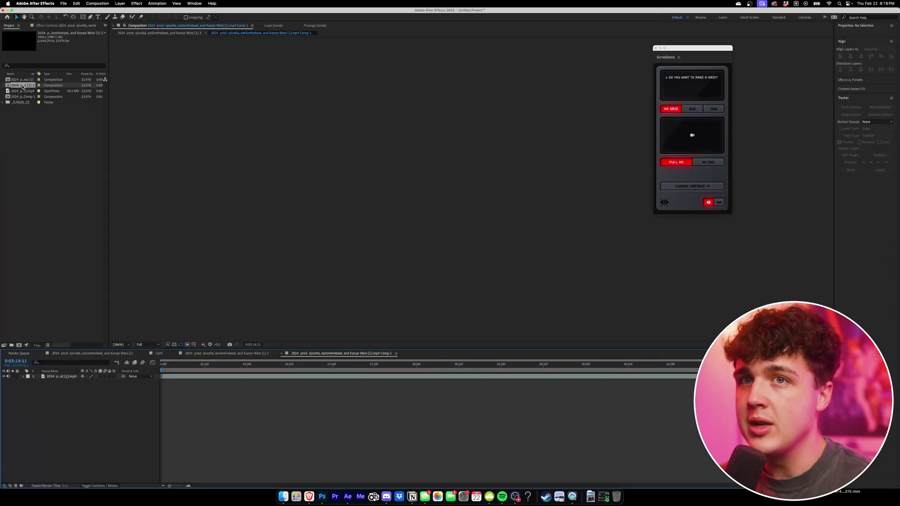
Select the Comp 1 precomposition in the Project panel and play back its footage.
{"action": "left_click", "coordinate": [17, 87]}
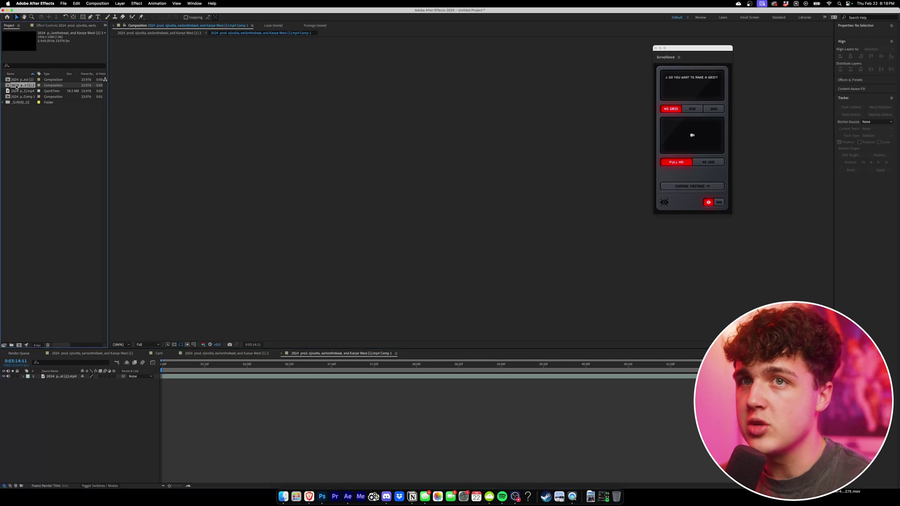
{"action": "key", "text": "space"}
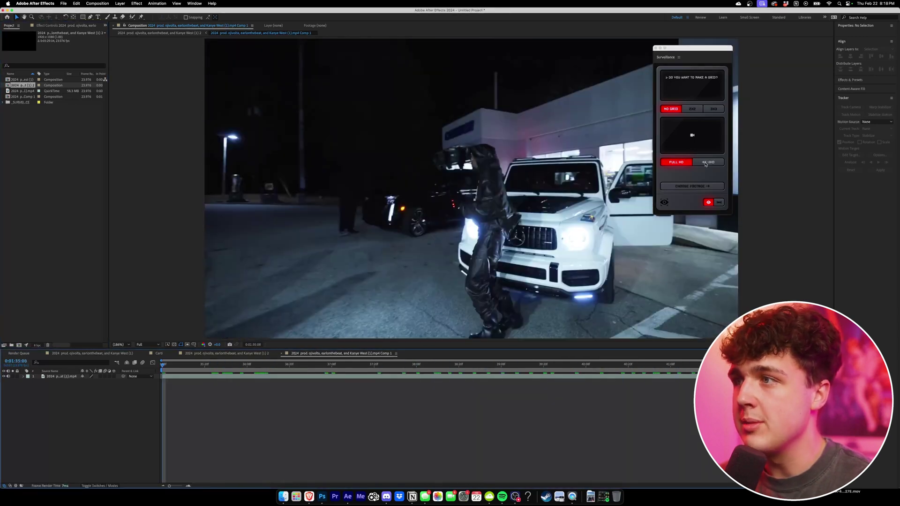
{"action": "left_click", "coordinate": [703, 187]}
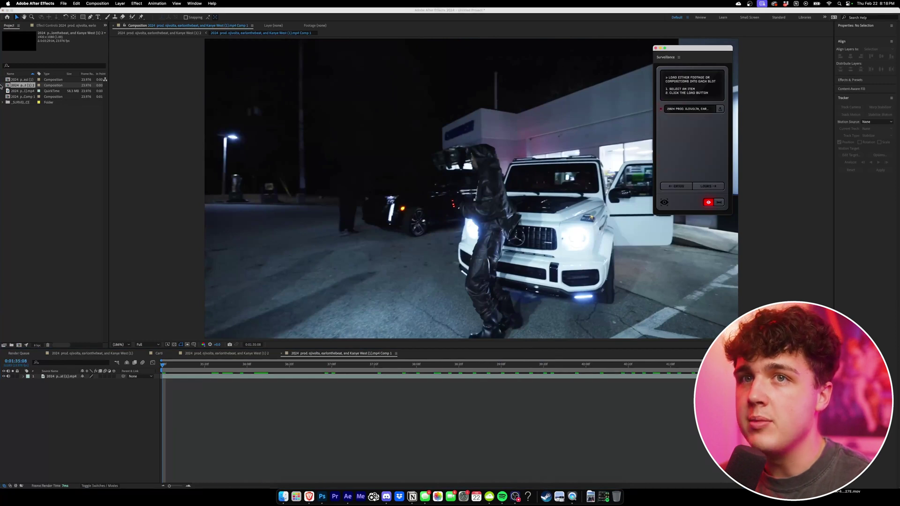
{"action": "left_click", "coordinate": [17, 85]}
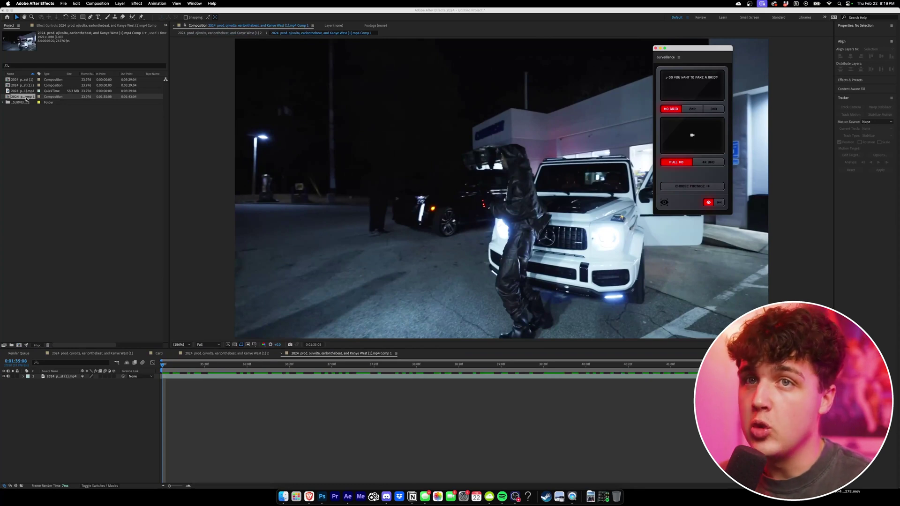
{"action": "left_click", "coordinate": [26, 98]}
{"action": "key", "text": "space"}
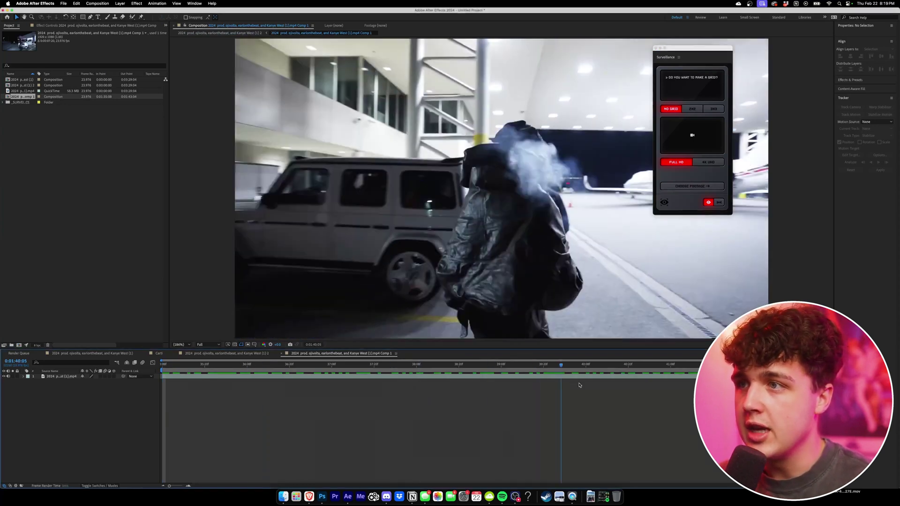
{"action": "left_click_drag", "start_coordinate": [496, 370], "coordinate": [186, 353]}
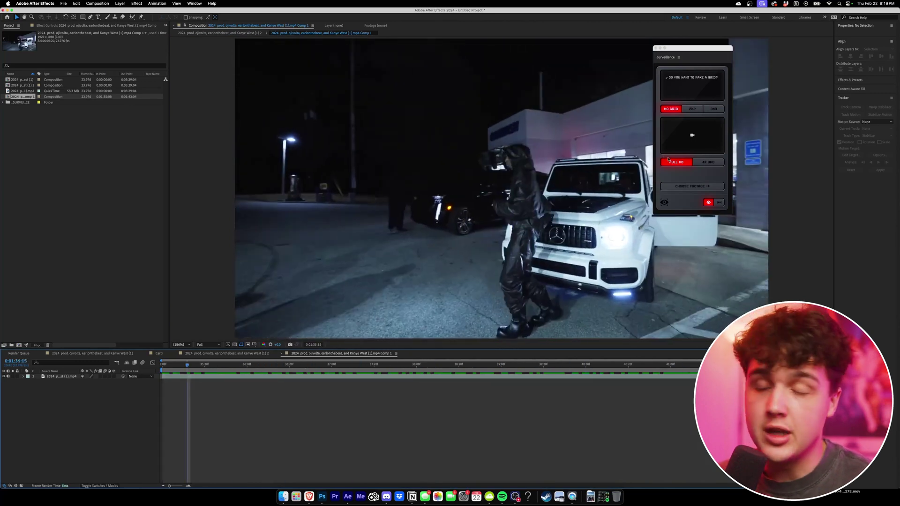
Load Comp 1 into the footage slot and build the Black & White Camcorder look.
{"action": "left_click", "coordinate": [692, 186]}
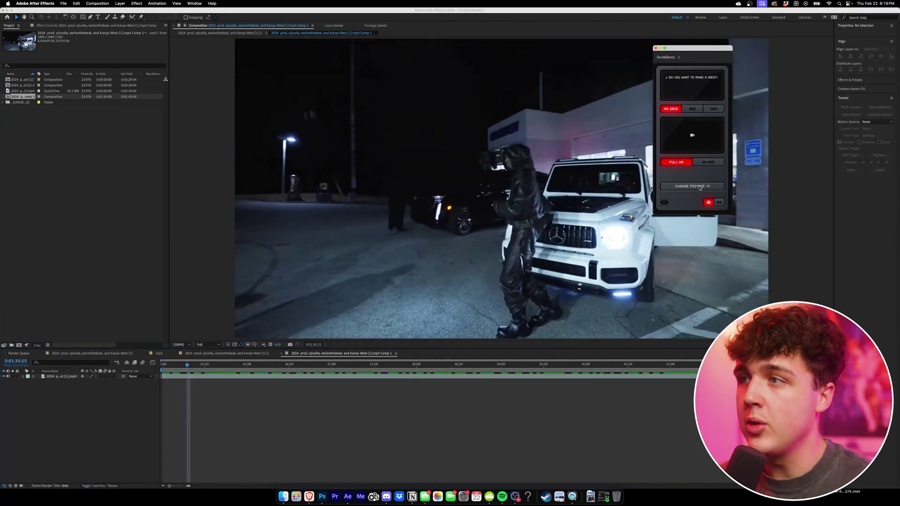
{"action": "left_click", "coordinate": [20, 98]}
{"action": "left_click", "coordinate": [722, 112]}
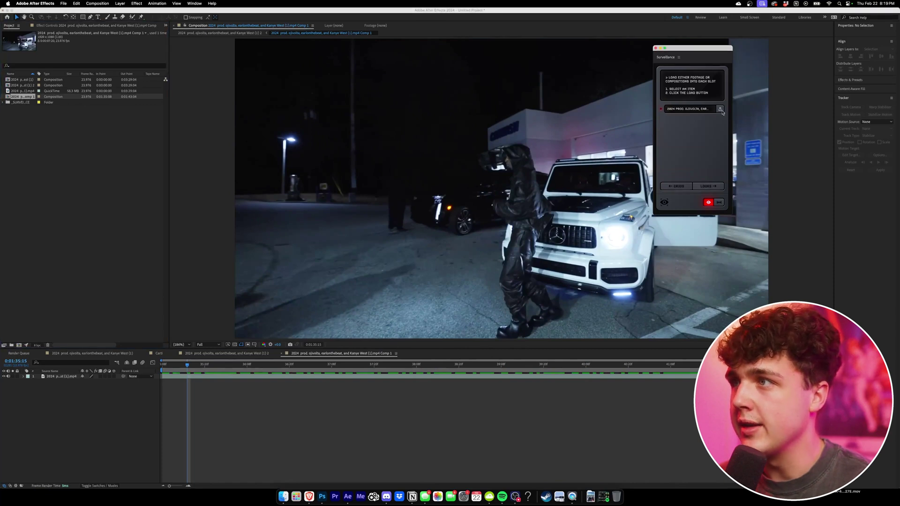
{"action": "left_click", "coordinate": [705, 186]}
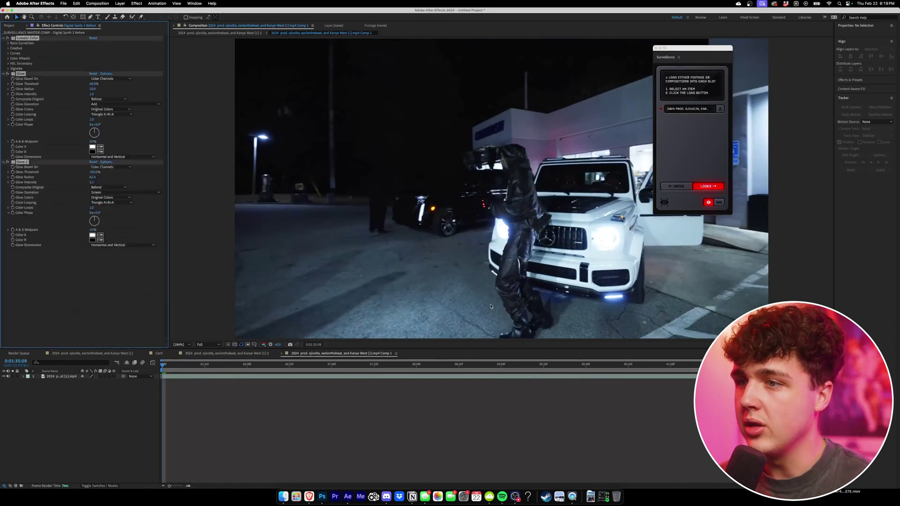
{"action": "left_click_drag", "start_coordinate": [409, 371], "coordinate": [602, 385]}
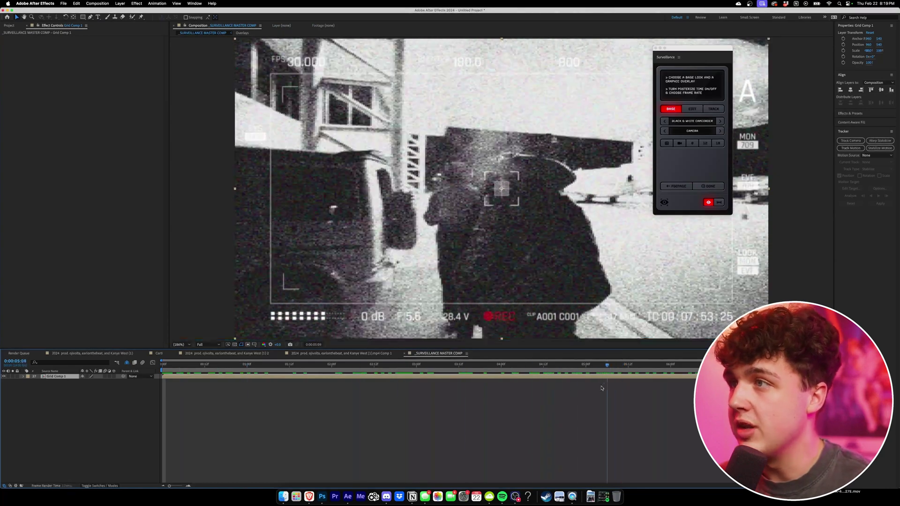
Switch the base look to Intense Digital Synth.
{"action": "left_click", "coordinate": [720, 121]}
{"action": "left_click", "coordinate": [720, 121]}
{"action": "left_click", "coordinate": [720, 121]}
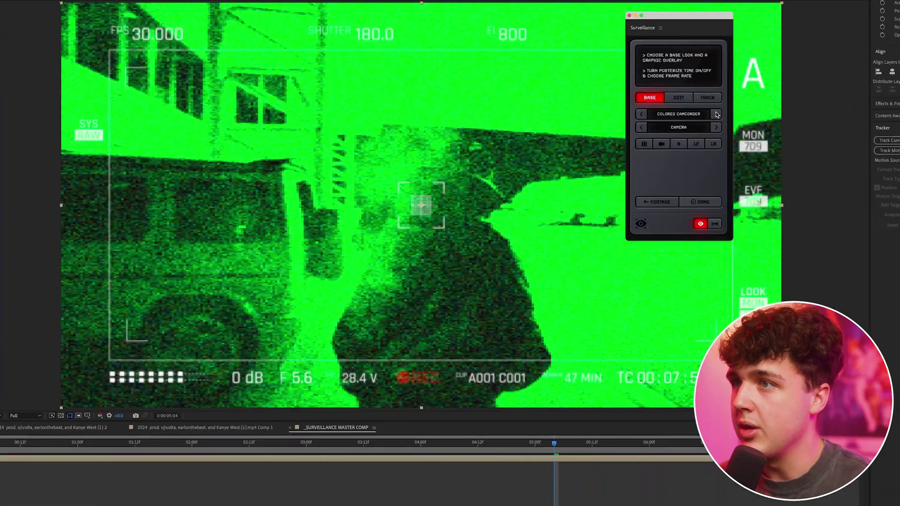
{"action": "left_click", "coordinate": [716, 115]}
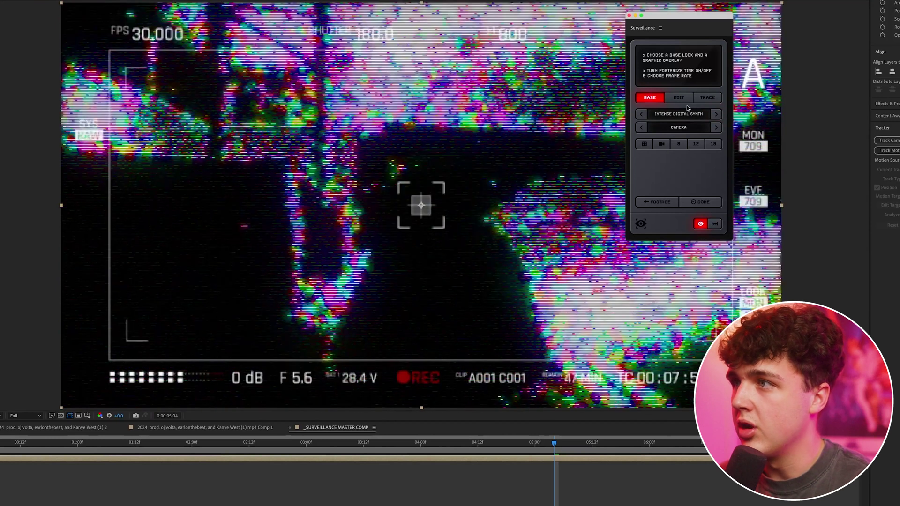
Finalise the look as a composition named '1'.
{"action": "left_click", "coordinate": [703, 202]}
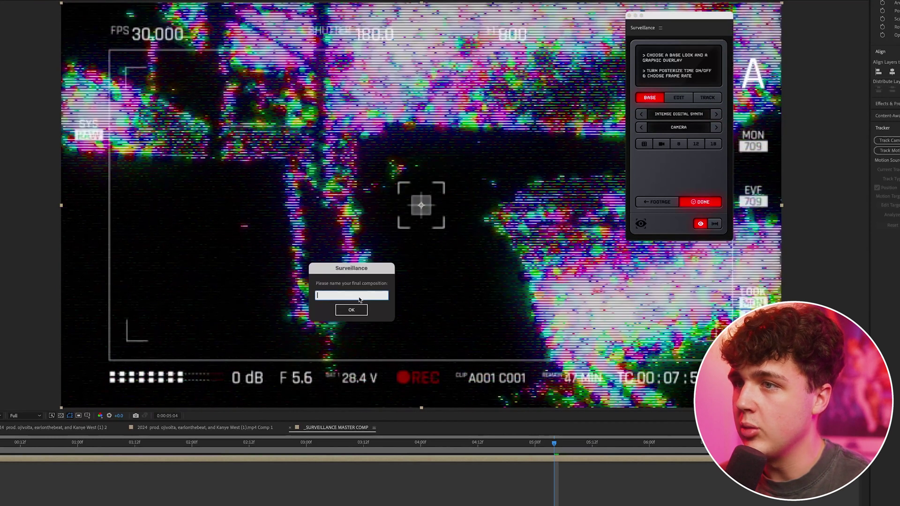
{"action": "type", "text": "1"}
{"action": "left_click", "coordinate": [351, 310]}
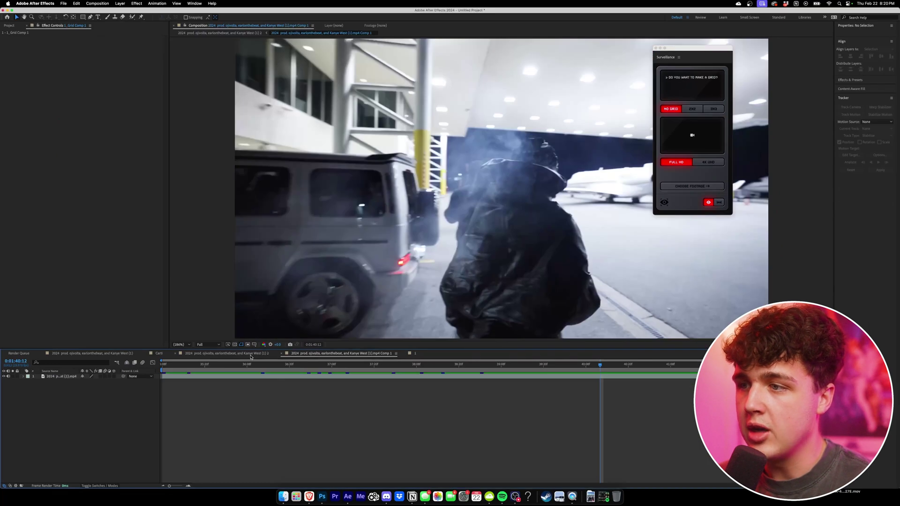
In the main music video comp, move the playhead to 0:01:39:00 and expand the _SURVEILLANCE folder's '1' subfolder.
{"action": "left_click", "coordinate": [250, 355]}
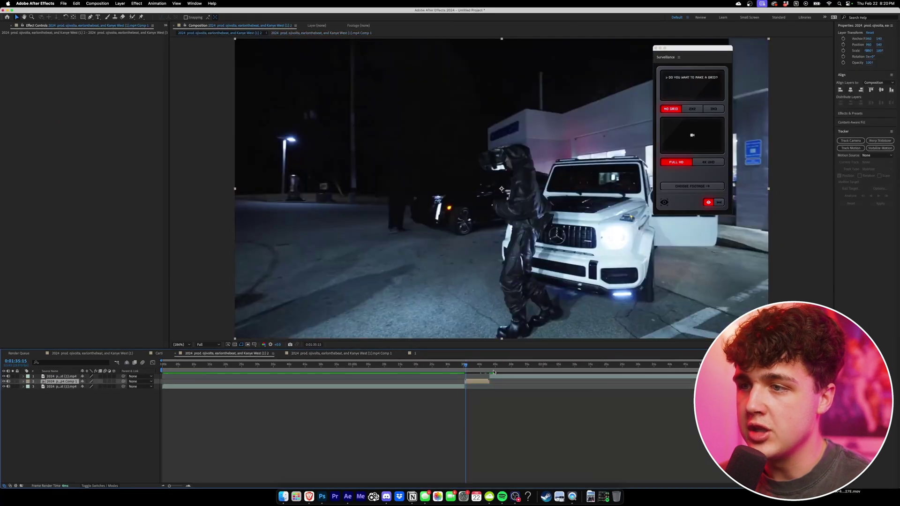
{"action": "left_click", "coordinate": [477, 365]}
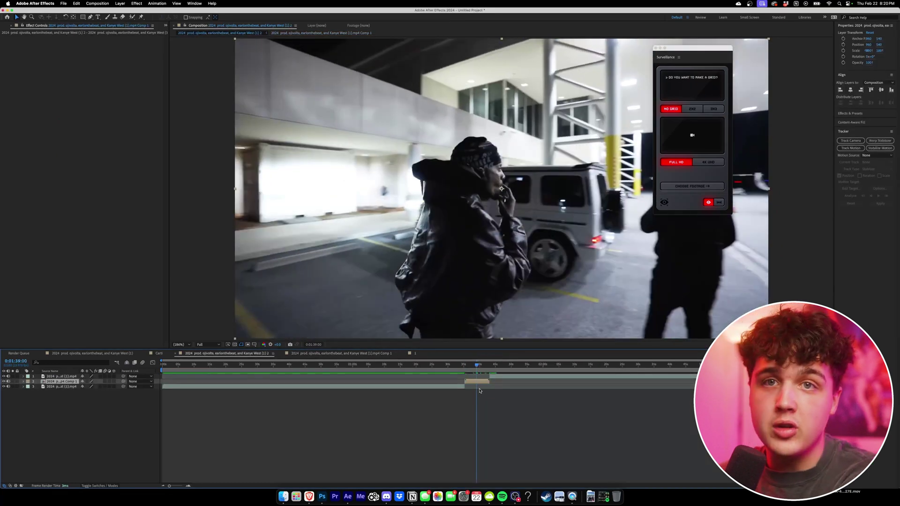
{"action": "key", "text": "super+0"}
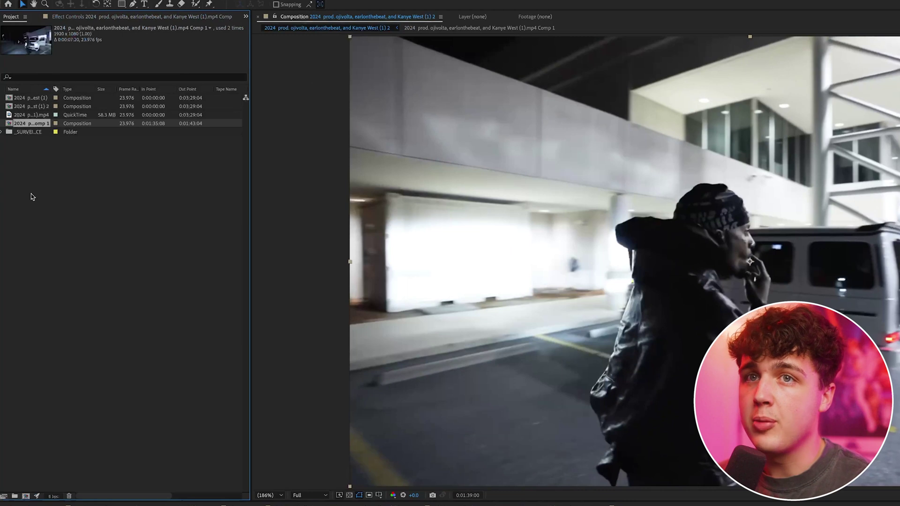
{"action": "left_click", "coordinate": [26, 107]}
{"action": "left_click", "coordinate": [34, 134]}
{"action": "left_click", "coordinate": [3, 133]}
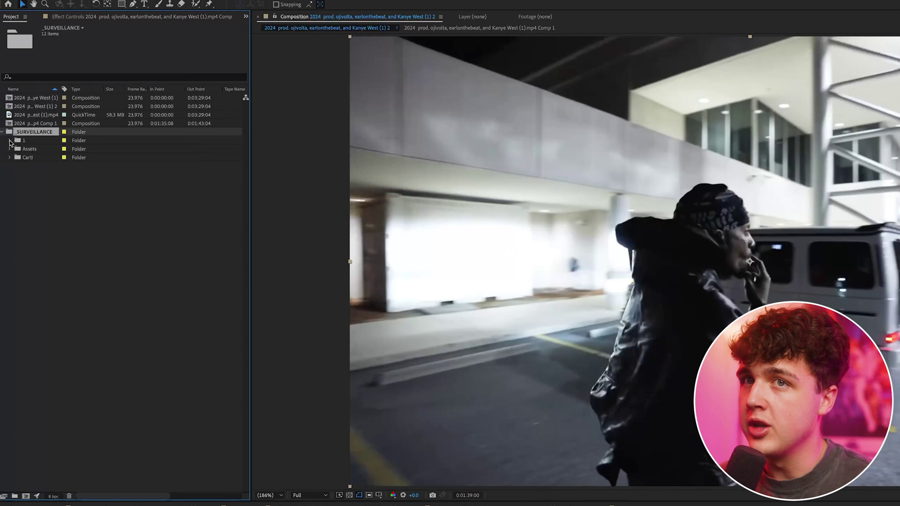
{"action": "left_click", "coordinate": [10, 140]}
Place comp 1 as the top layer at the playhead and preview the surveillance overlay.
{"action": "left_click", "coordinate": [47, 150]}
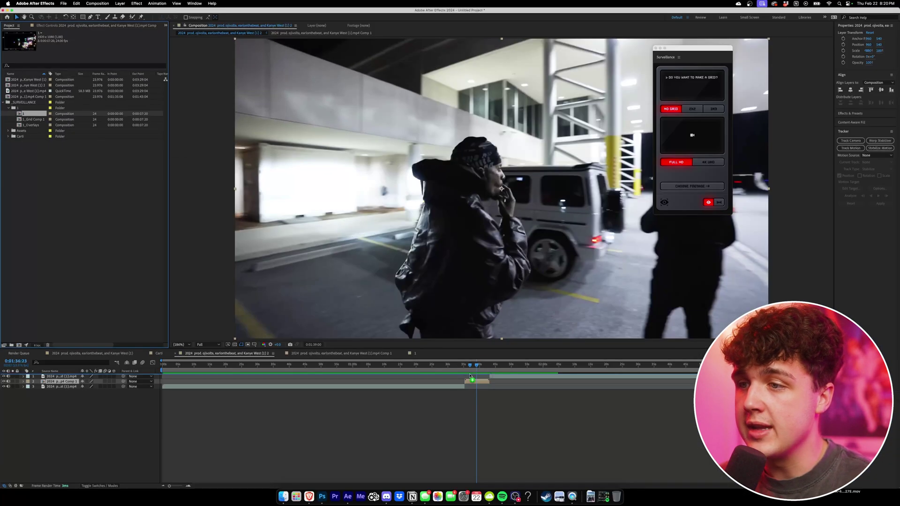
{"action": "left_click_drag", "start_coordinate": [467, 375], "coordinate": [476, 377]}
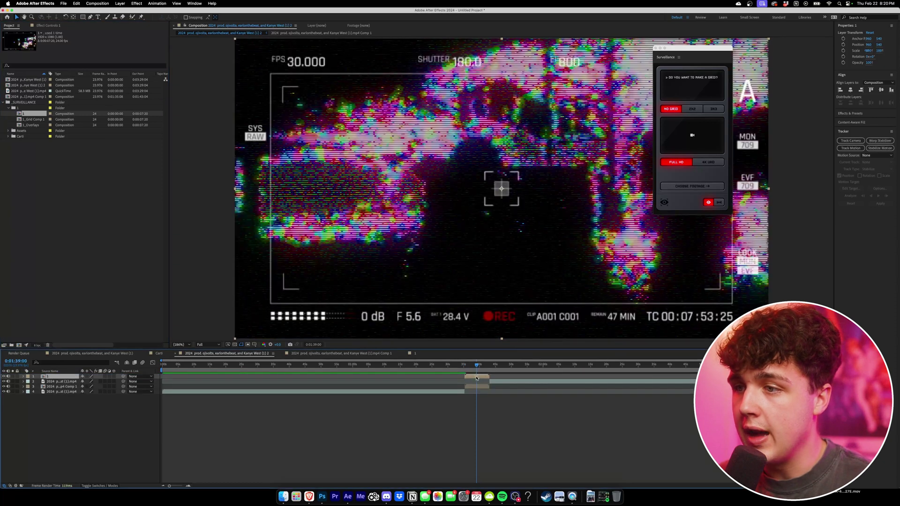
{"action": "key", "text": "space"}
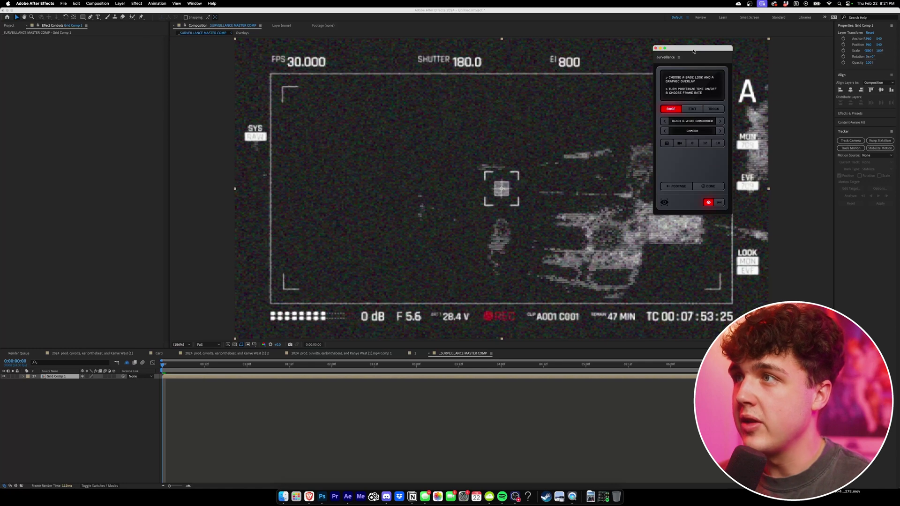
Reveal the hidden look layers in the master comp and make layer 5 visible for the black-and-white look.
{"action": "left_click_drag", "start_coordinate": [693, 50], "coordinate": [721, 40]}
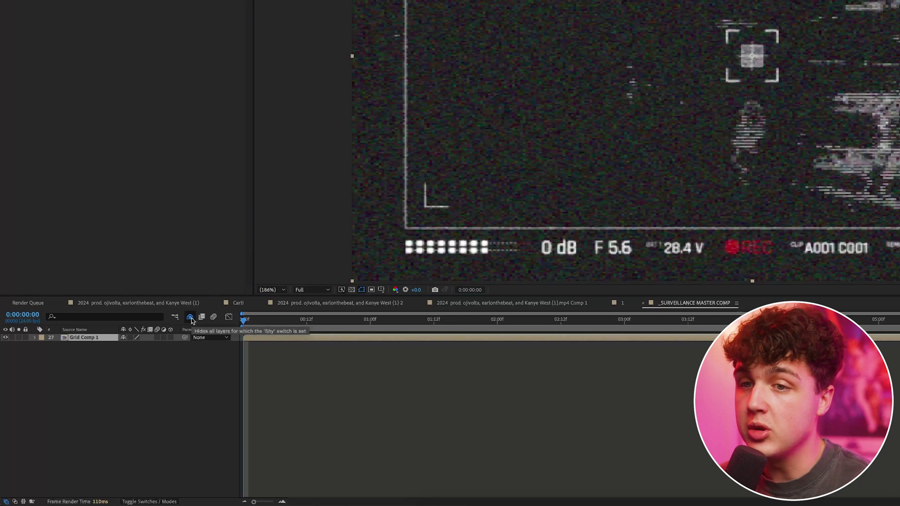
{"action": "left_click", "coordinate": [190, 318]}
{"action": "scroll", "coordinate": [98, 392], "scroll_direction": "down", "scroll_amount": 3}
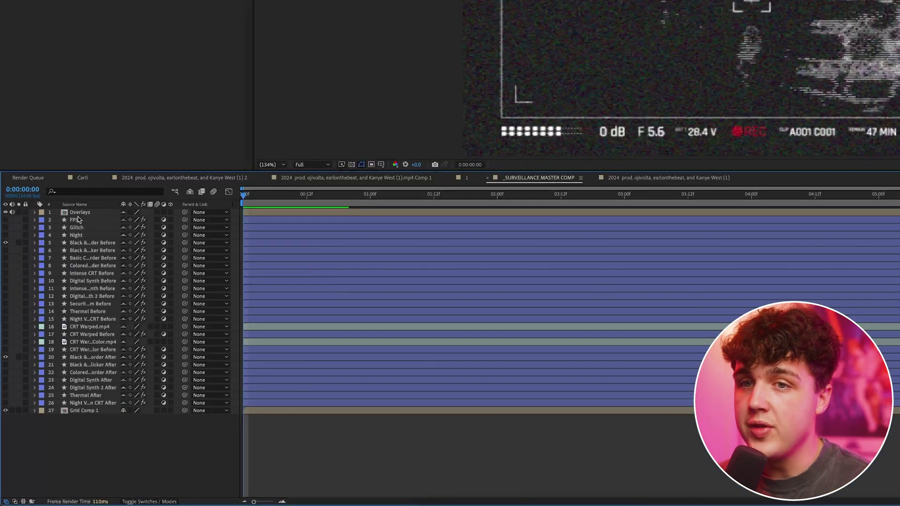
{"action": "left_click", "coordinate": [77, 214]}
{"action": "left_click", "coordinate": [72, 236]}
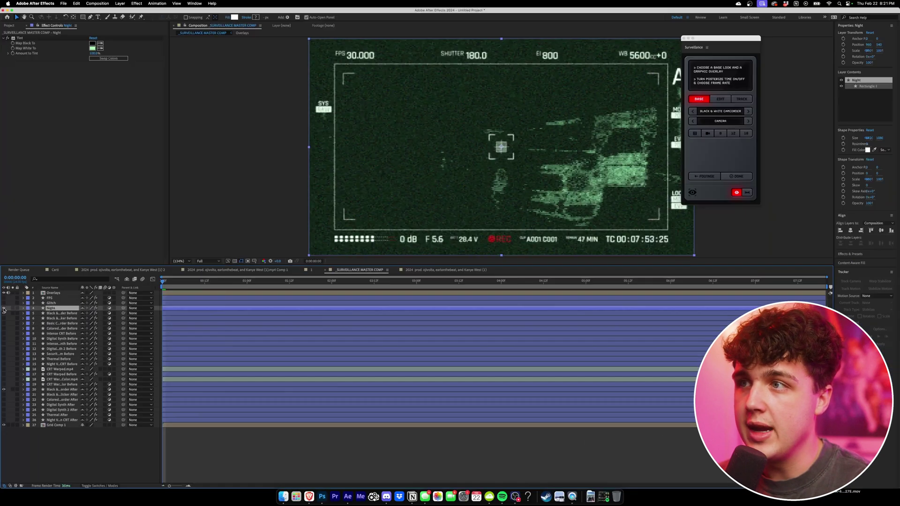
{"action": "left_click", "coordinate": [6, 243]}
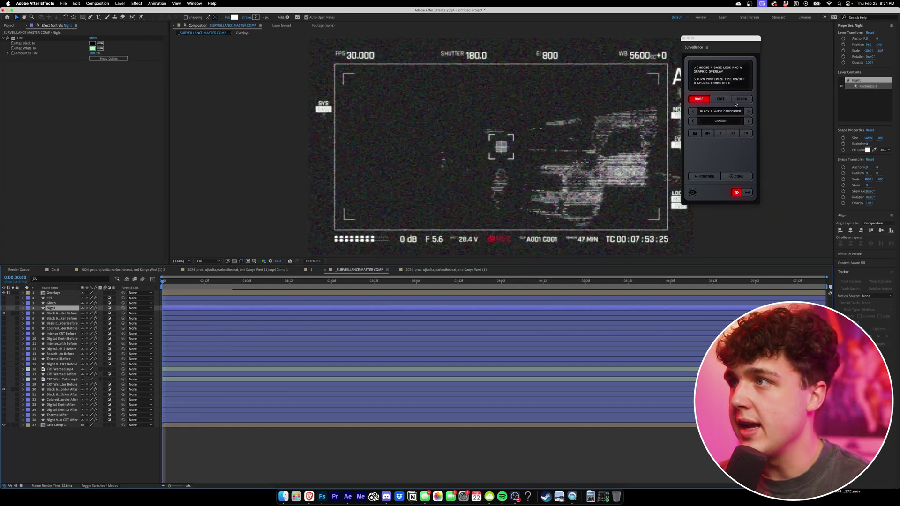
Step through the base looks, past Black & White Flicker and Basic Camcorder, to Digital Synth 2.
{"action": "left_click", "coordinate": [720, 99]}
{"action": "left_click", "coordinate": [706, 101]}
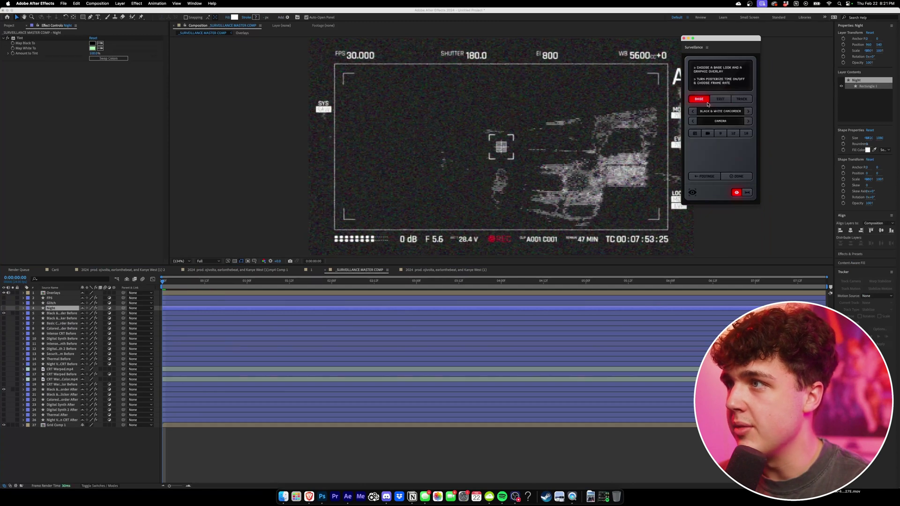
{"action": "left_click", "coordinate": [747, 114]}
{"action": "left_click", "coordinate": [749, 113]}
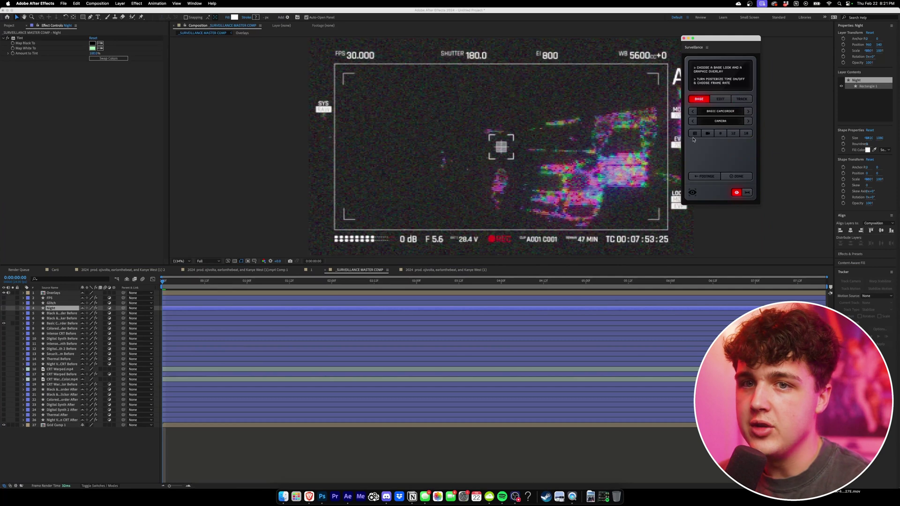
{"action": "left_click", "coordinate": [748, 111]}
{"action": "left_click", "coordinate": [748, 111]}
{"action": "left_click", "coordinate": [748, 111]}
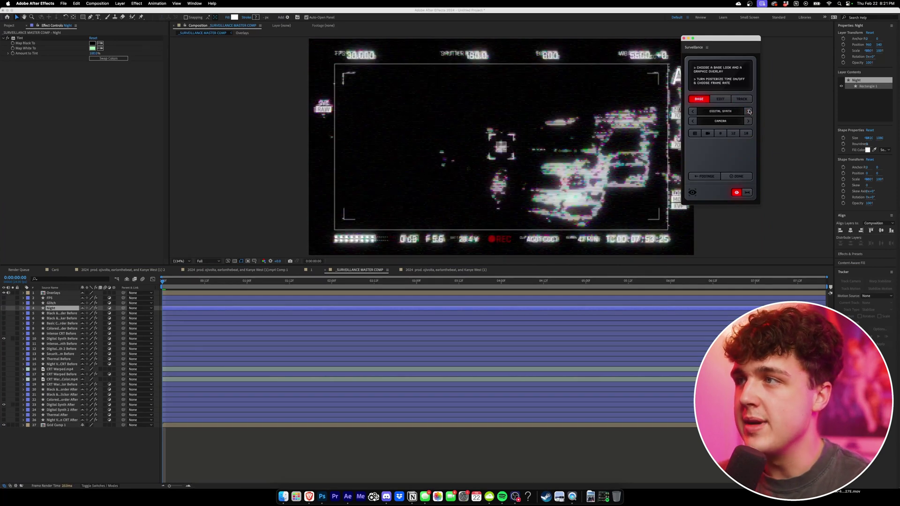
{"action": "left_click", "coordinate": [748, 111]}
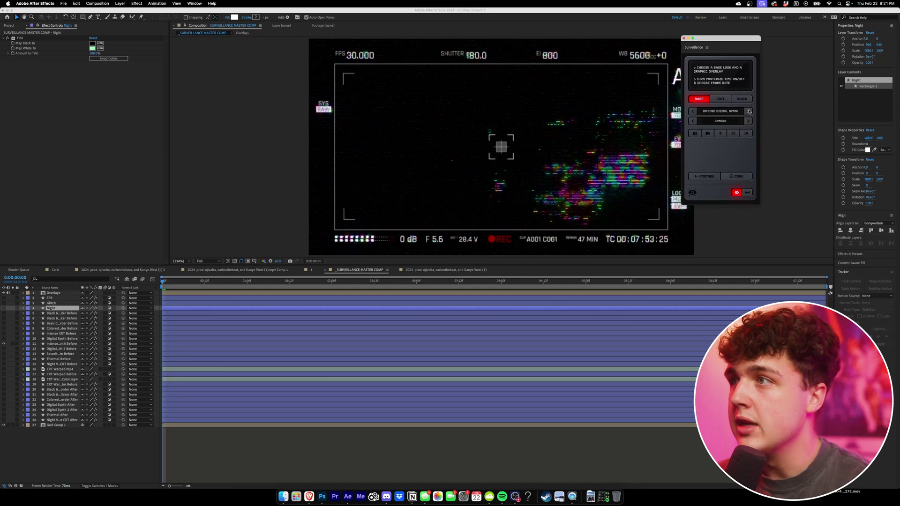
{"action": "left_click", "coordinate": [749, 111]}
Show Digital Synth 2's sliders, select its layer to view Lumetri and Glow effects, then re-hide the layers.
{"action": "left_click", "coordinate": [720, 99]}
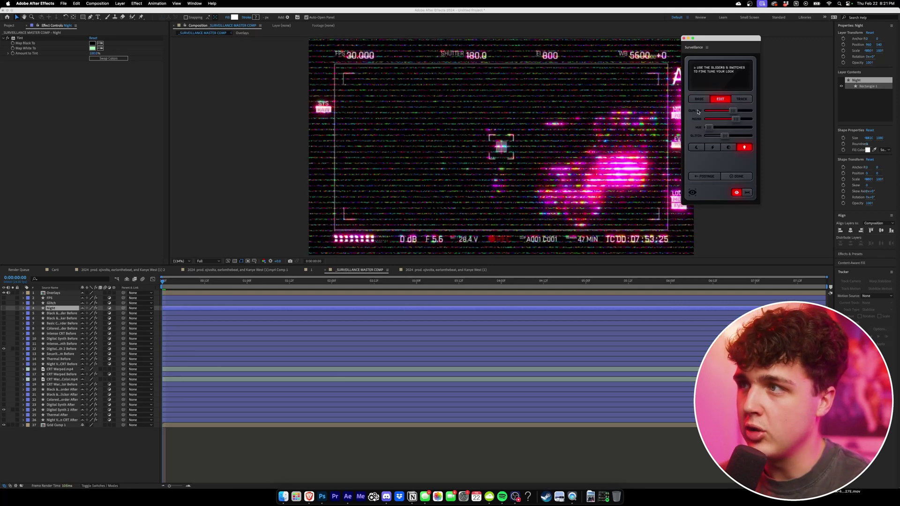
{"action": "left_click", "coordinate": [59, 349]}
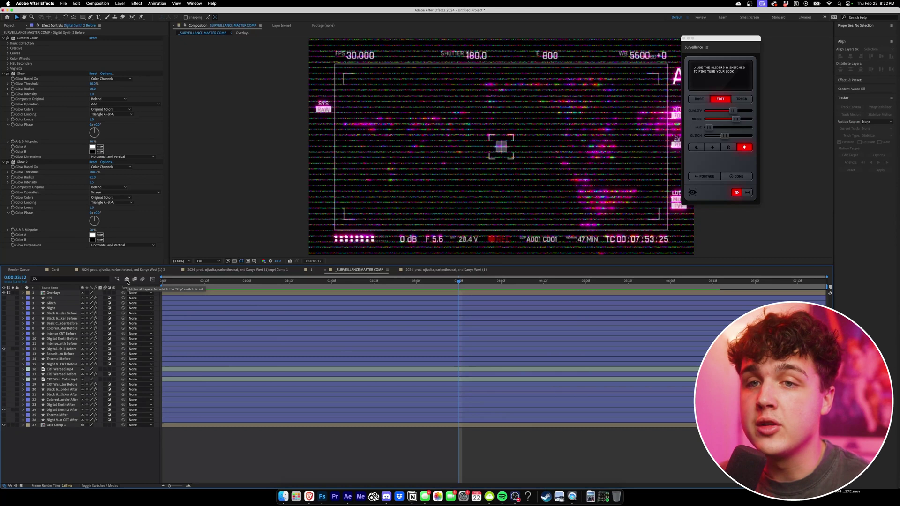
{"action": "left_click", "coordinate": [127, 280]}
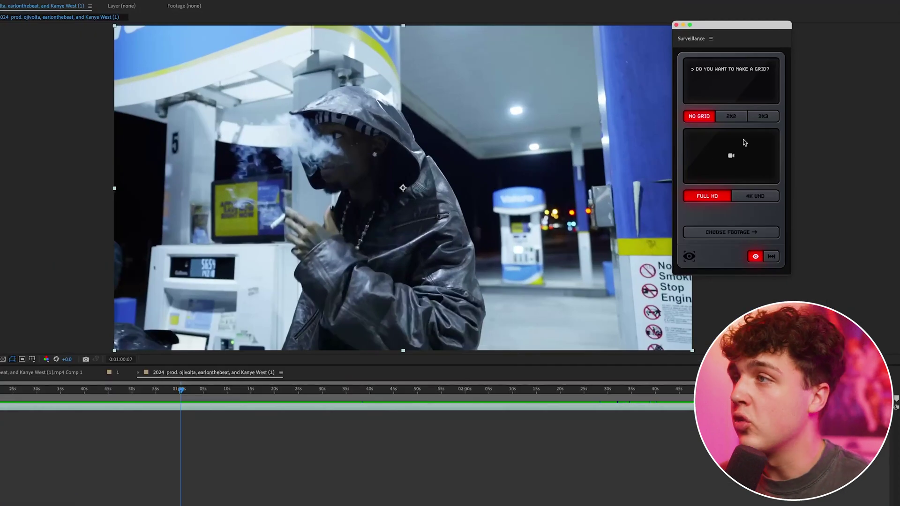
Choose a 2X2 camera grid layout after trying 3X3.
{"action": "left_click", "coordinate": [730, 116]}
{"action": "left_click", "coordinate": [761, 116]}
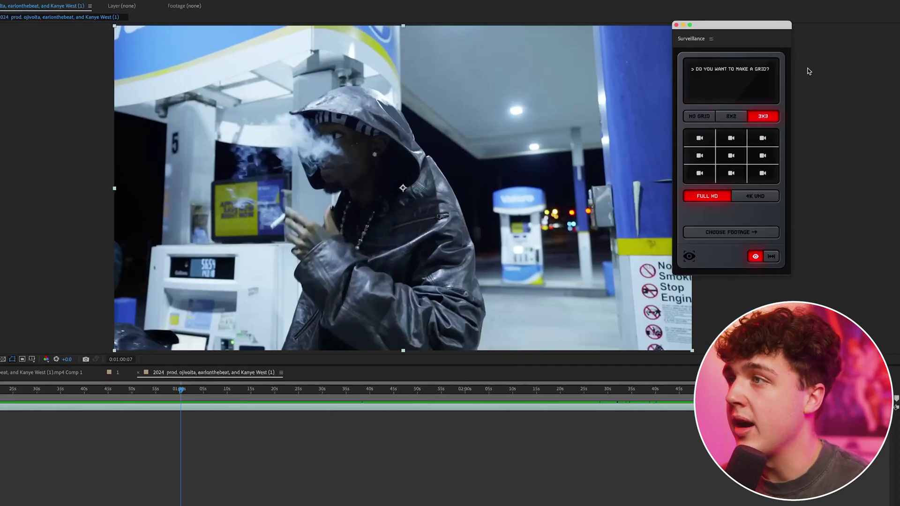
{"action": "left_click", "coordinate": [737, 116]}
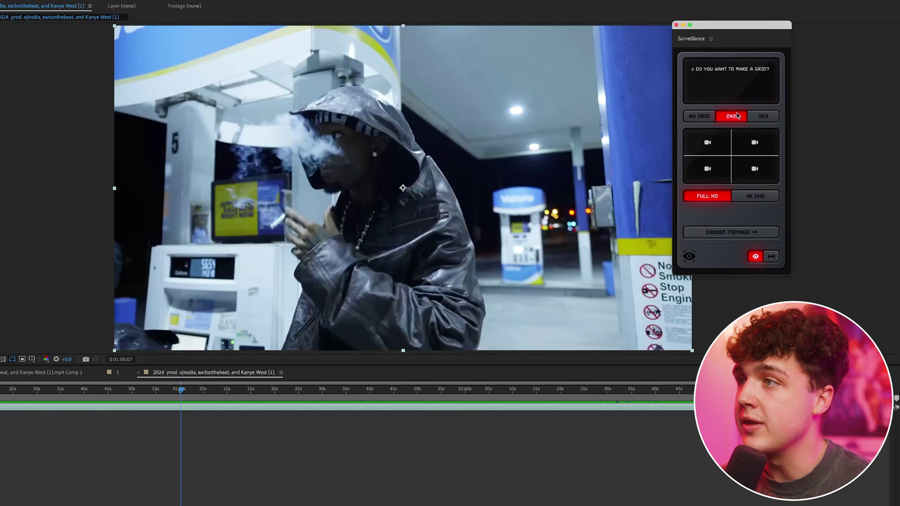
{"action": "left_click", "coordinate": [749, 231]}
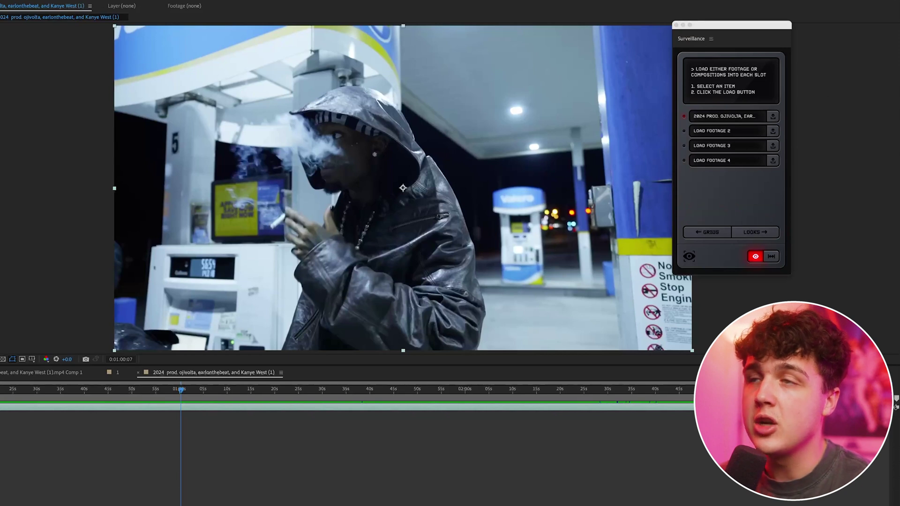
Load the clip into footage slots 2, 3 and 4 and build the grid.
{"action": "left_click", "coordinate": [773, 131]}
{"action": "left_click", "coordinate": [773, 146]}
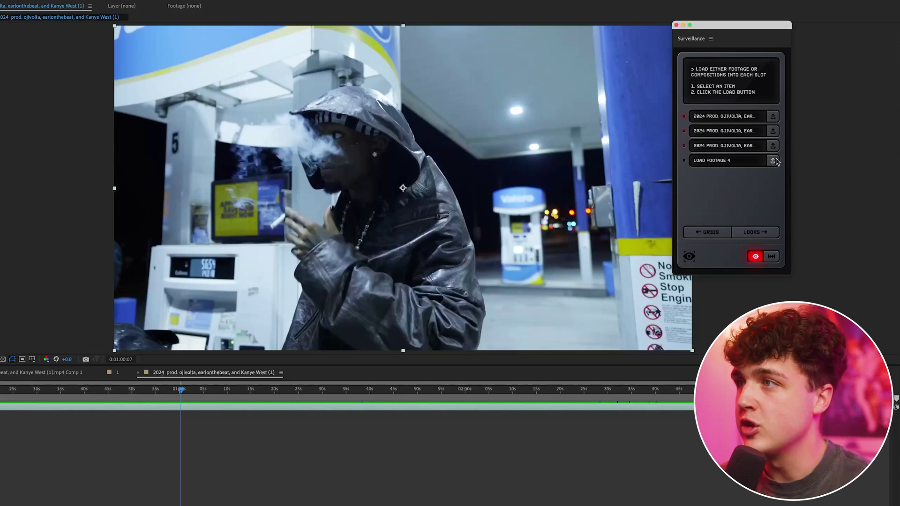
{"action": "left_click", "coordinate": [773, 161]}
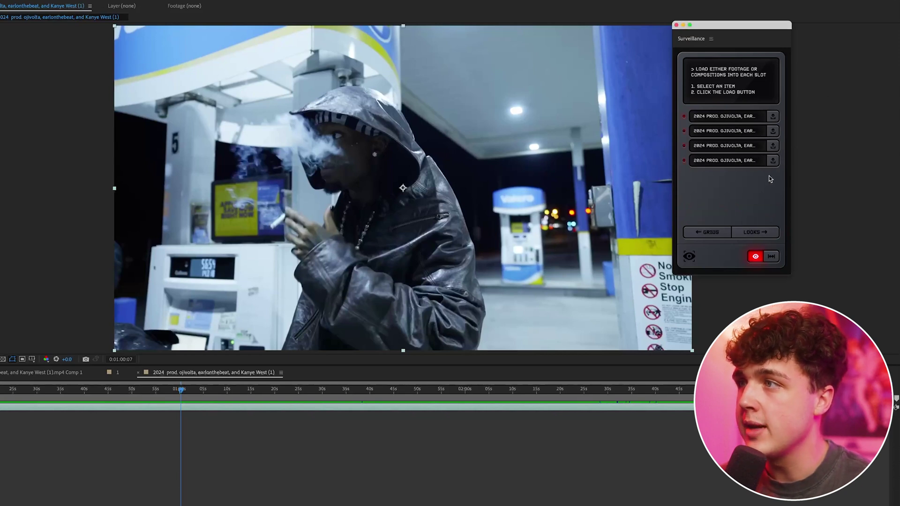
{"action": "left_click", "coordinate": [751, 232]}
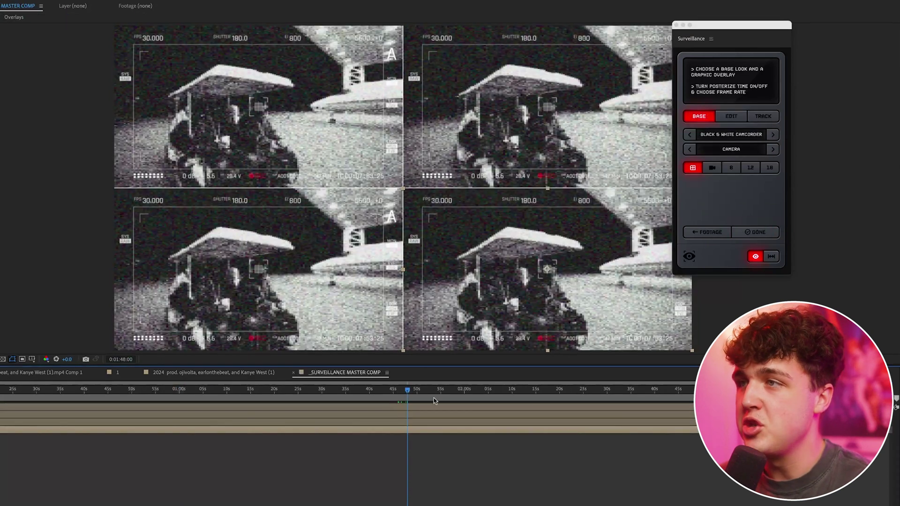
{"action": "left_click_drag", "start_coordinate": [750, 28], "coordinate": [795, 29]}
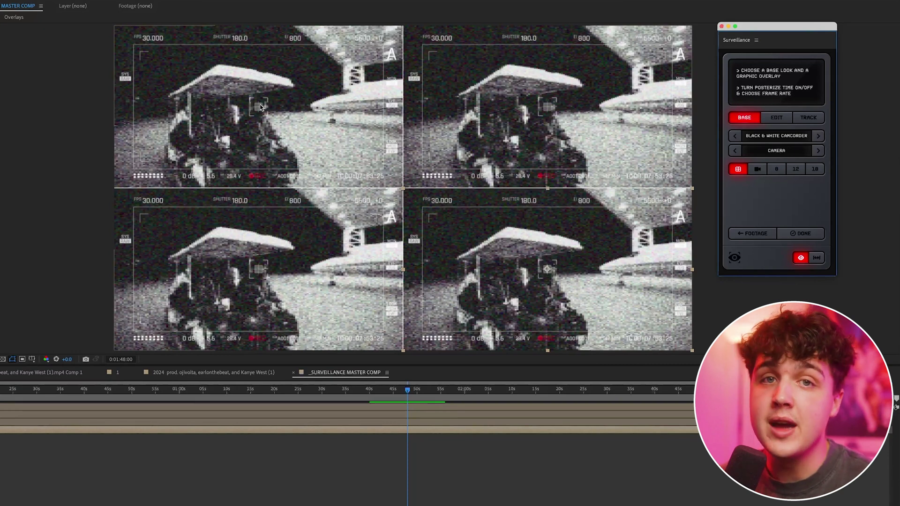
{"action": "left_click", "coordinate": [441, 390]}
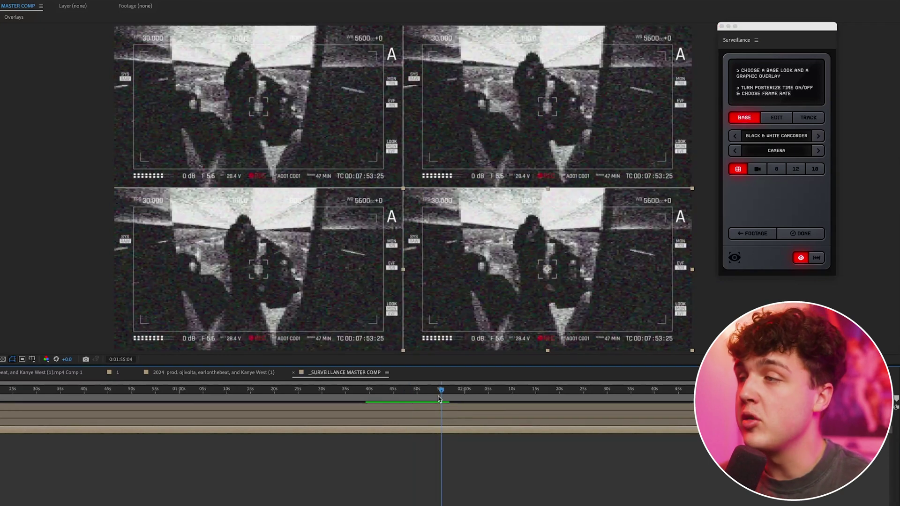
Apply TRANSITION 05 at the current time (around 0:01:55) and scrub through to preview it.
{"action": "left_click", "coordinate": [817, 259]}
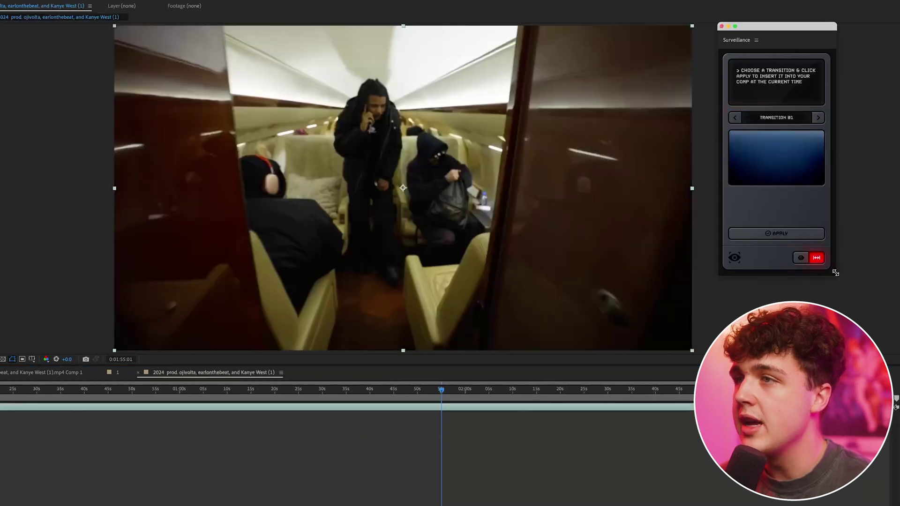
{"action": "left_click", "coordinate": [818, 119]}
{"action": "left_click", "coordinate": [818, 119]}
{"action": "left_click", "coordinate": [818, 118]}
{"action": "left_click", "coordinate": [818, 118]}
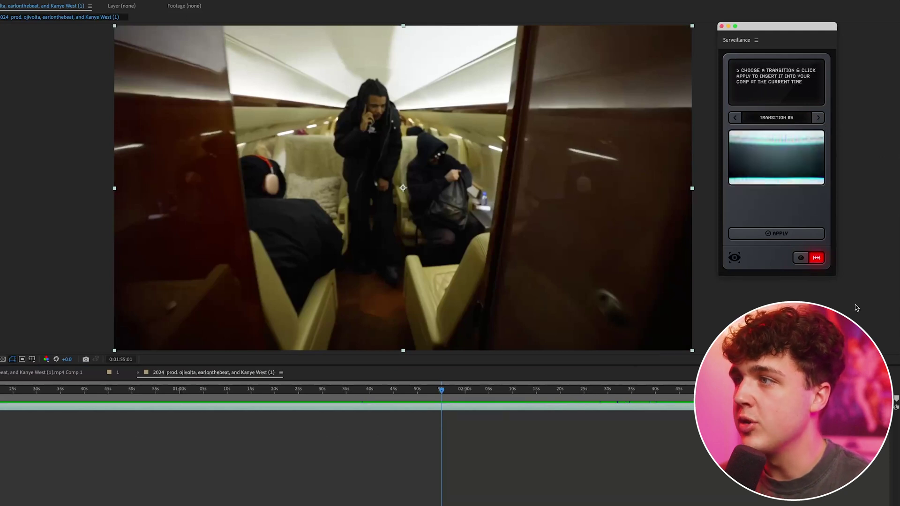
{"action": "left_click", "coordinate": [779, 234]}
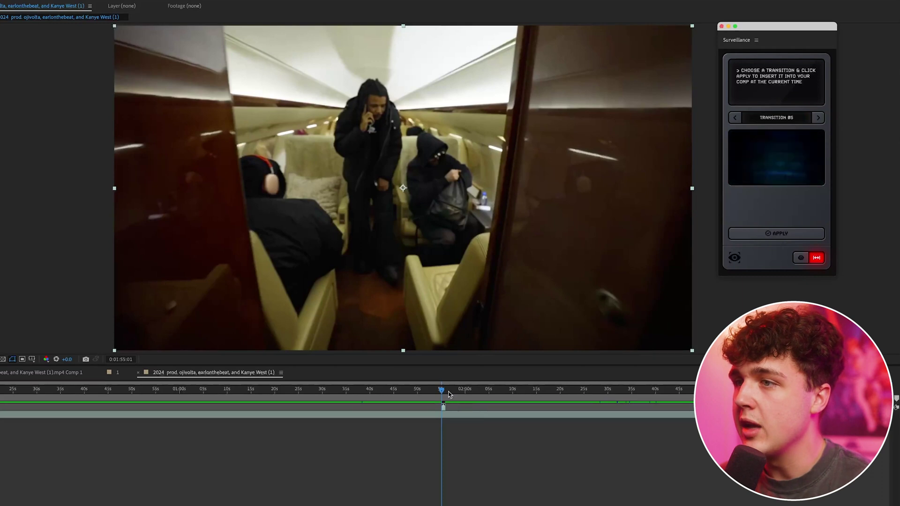
{"action": "left_click_drag", "start_coordinate": [442, 390], "coordinate": [444, 395]}
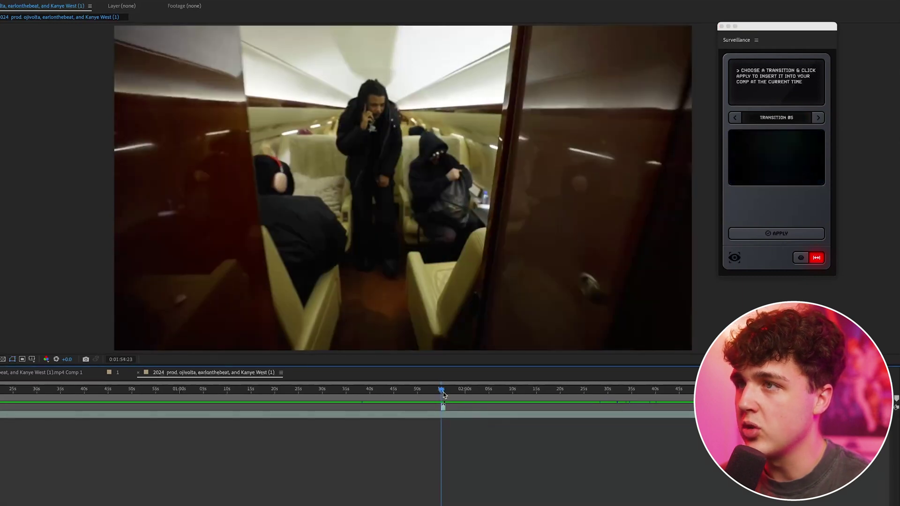